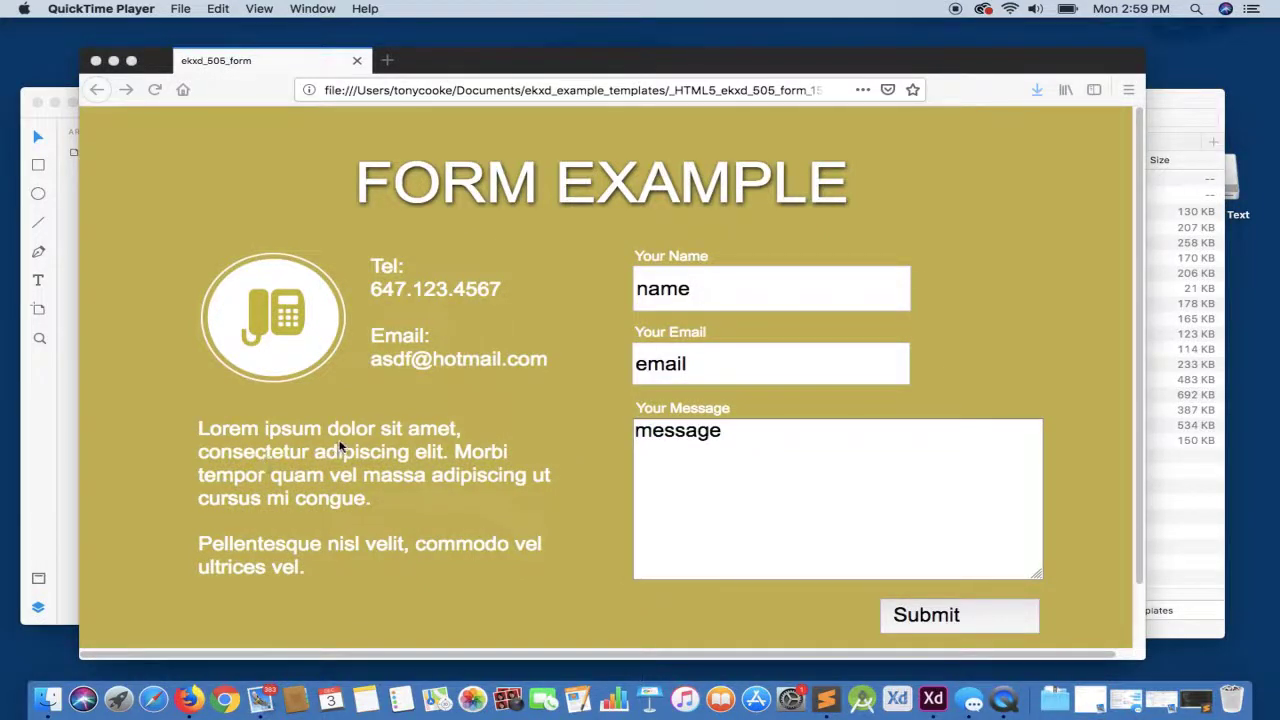
On the Form Example page, select the text in the Your Name, email and Message fields.
left_click(726, 300)
left_click_drag(734, 289, 640, 289)
left_click_drag(703, 367, 635, 365)
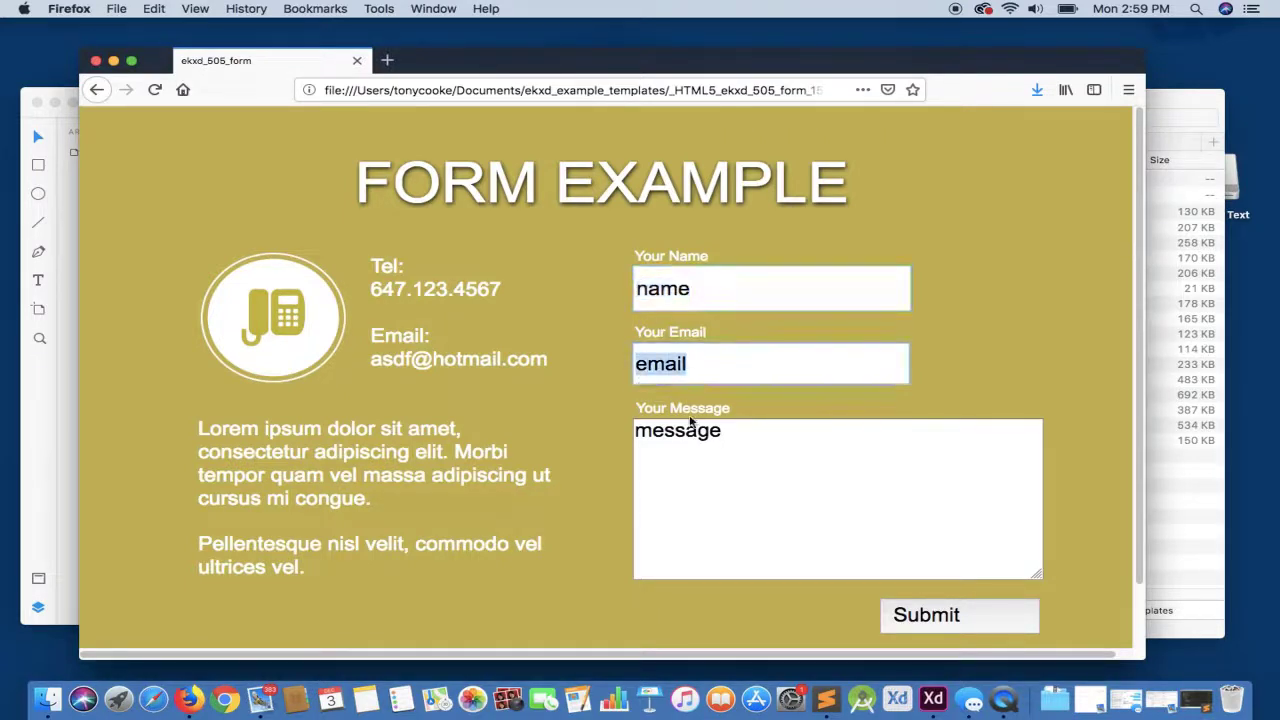
left_click_drag(736, 432, 636, 436)
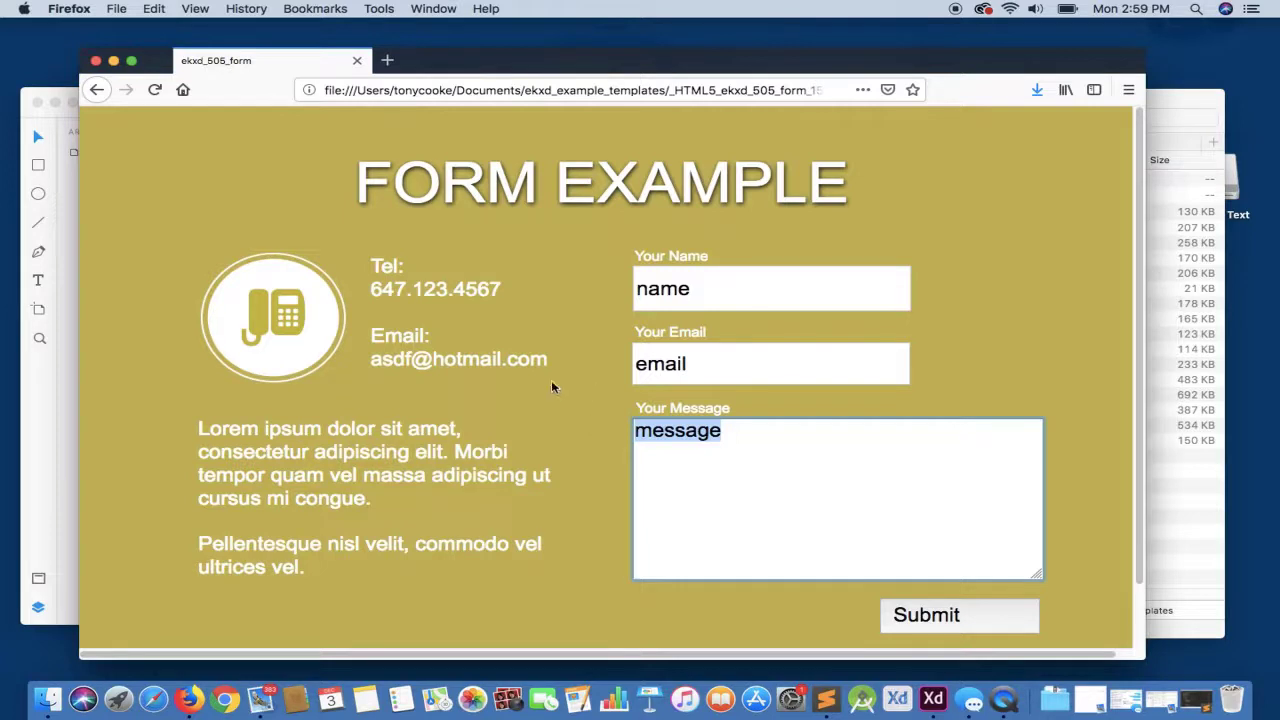
Back on the Input Example page, tick the Check Box and Radio Button, then return to New Tab.
left_click(97, 90)
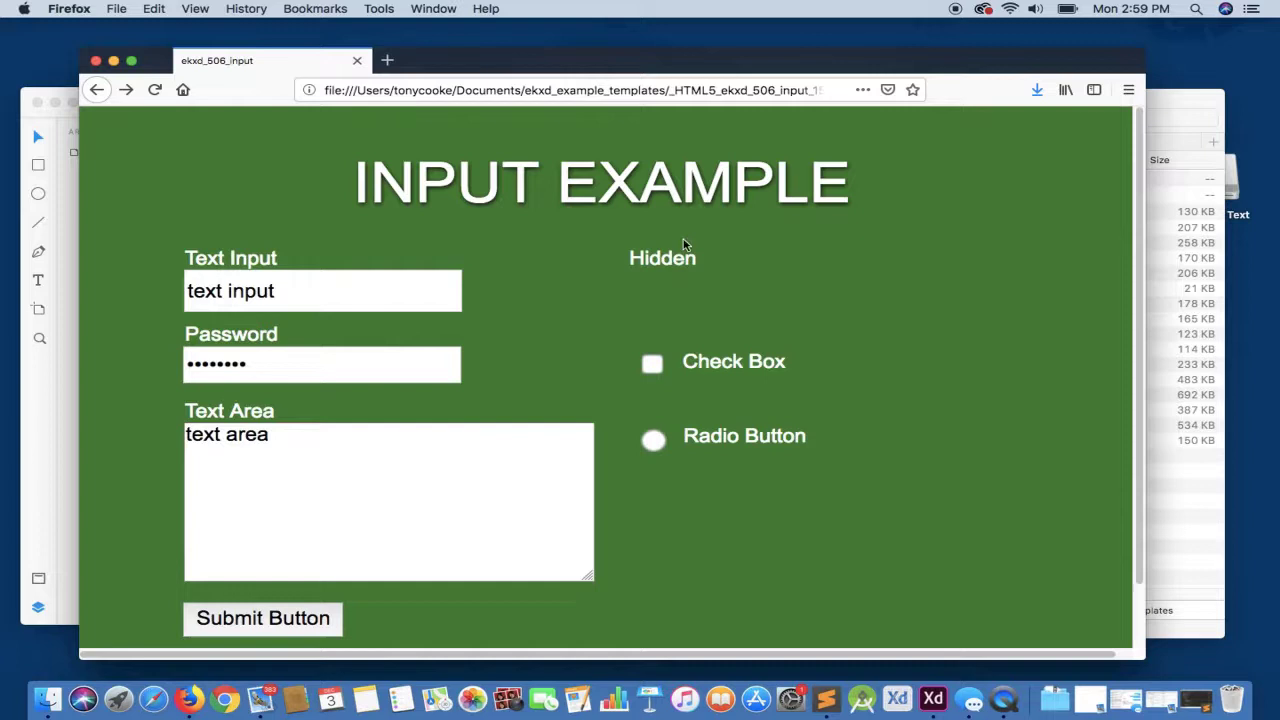
left_click(652, 368)
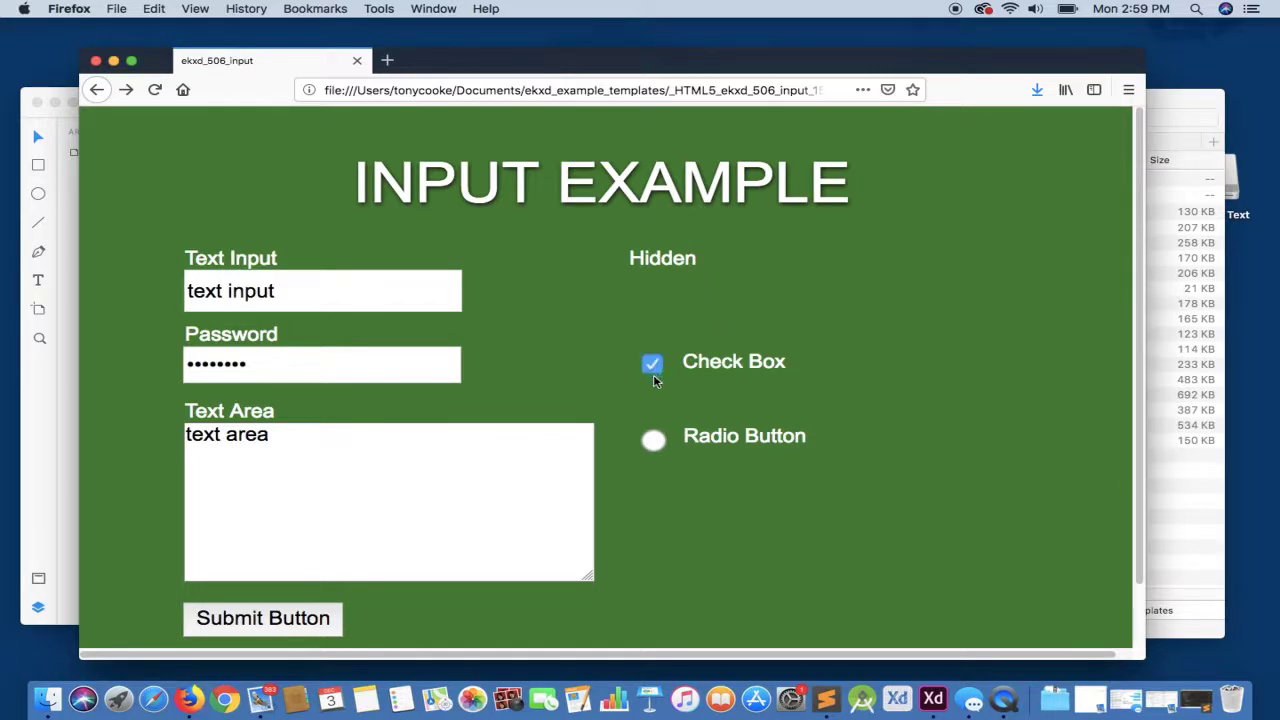
left_click(653, 443)
left_click(97, 90)
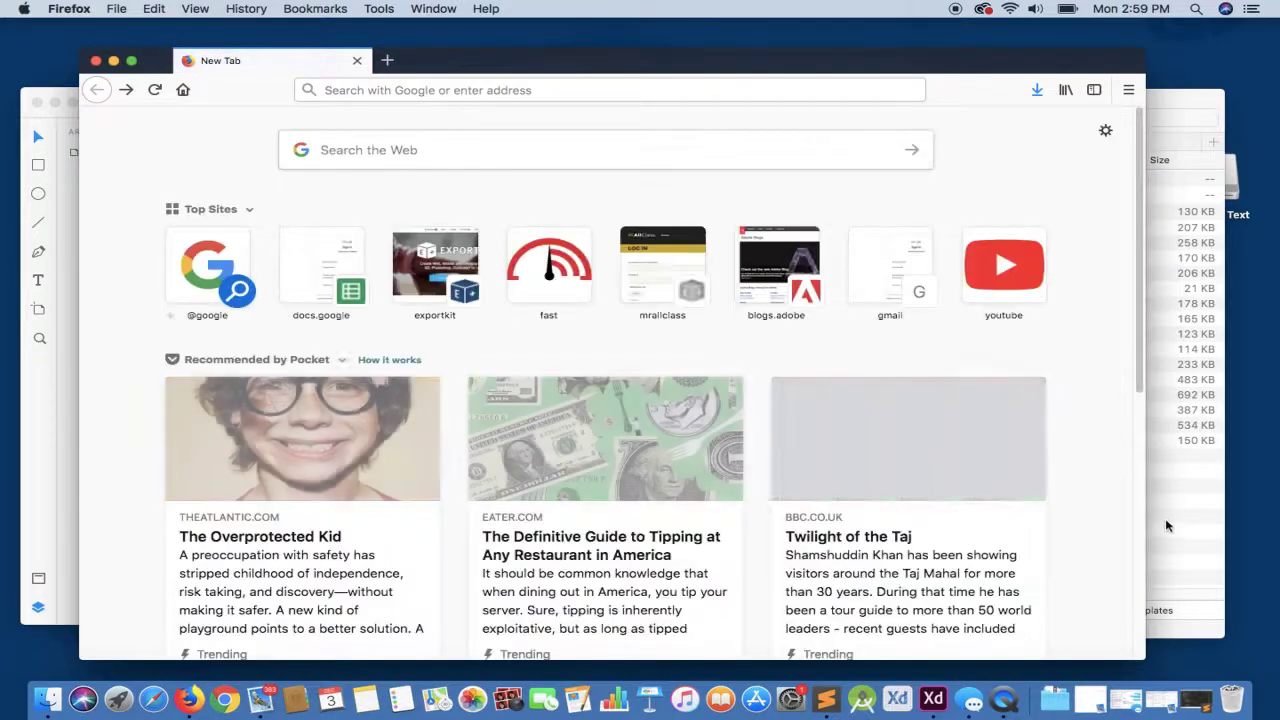
Move both exported _HTML5 folders in ekxd_example_templates to the Trash.
left_click(1172, 534)
left_click(879, 181)
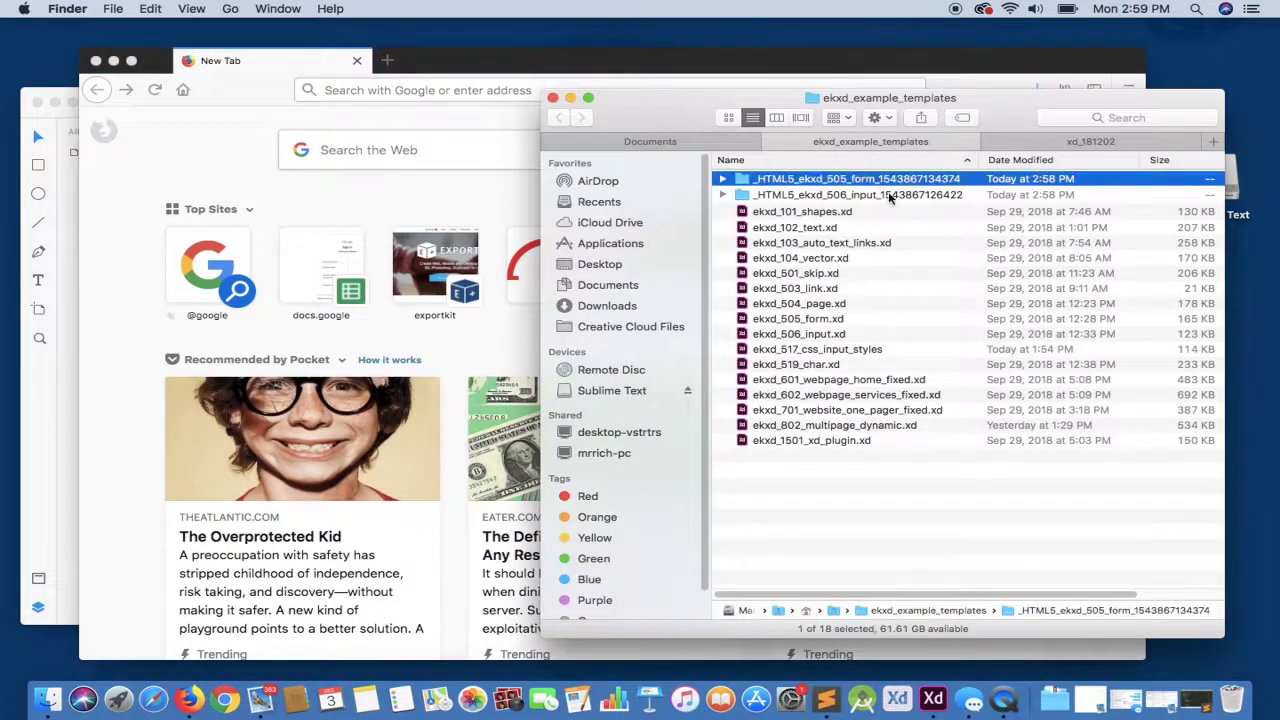
left_click(887, 196, "shift")
right_click(890, 197)
left_click(958, 252)
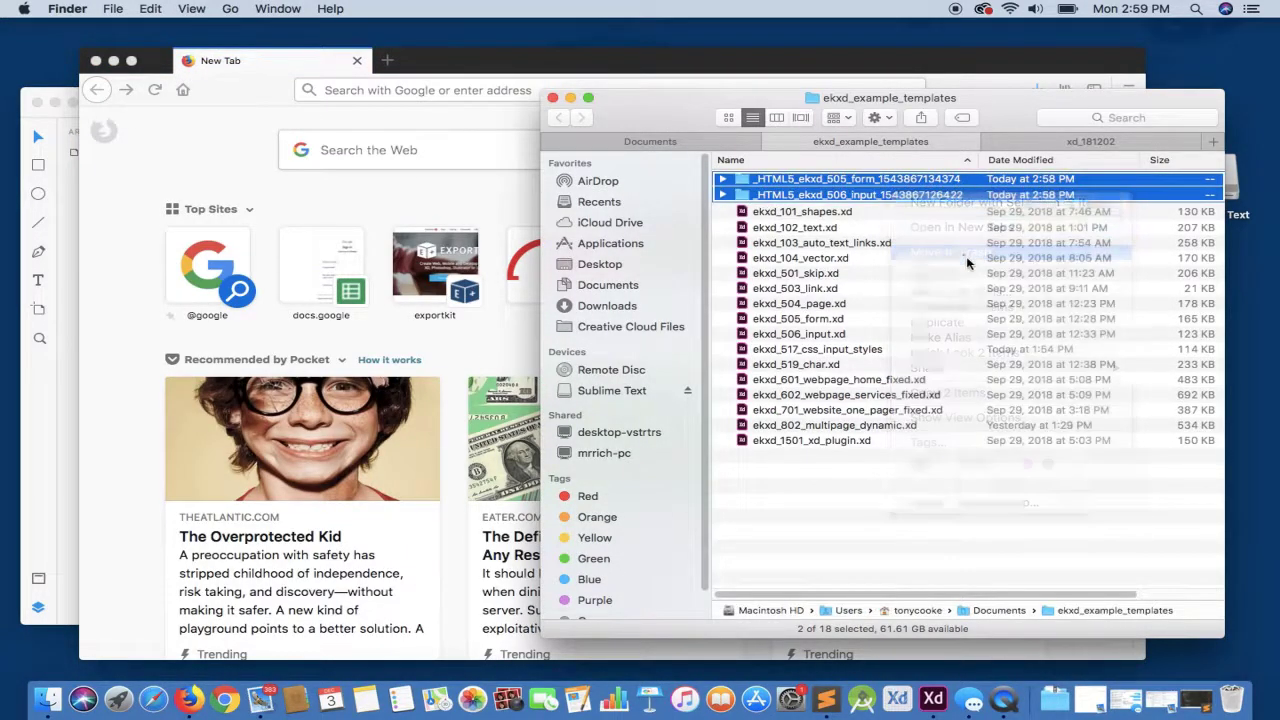
Switch to Adobe XD, bring ekxd_505_form forward and select its form group on the artboard.
left_click(933, 698)
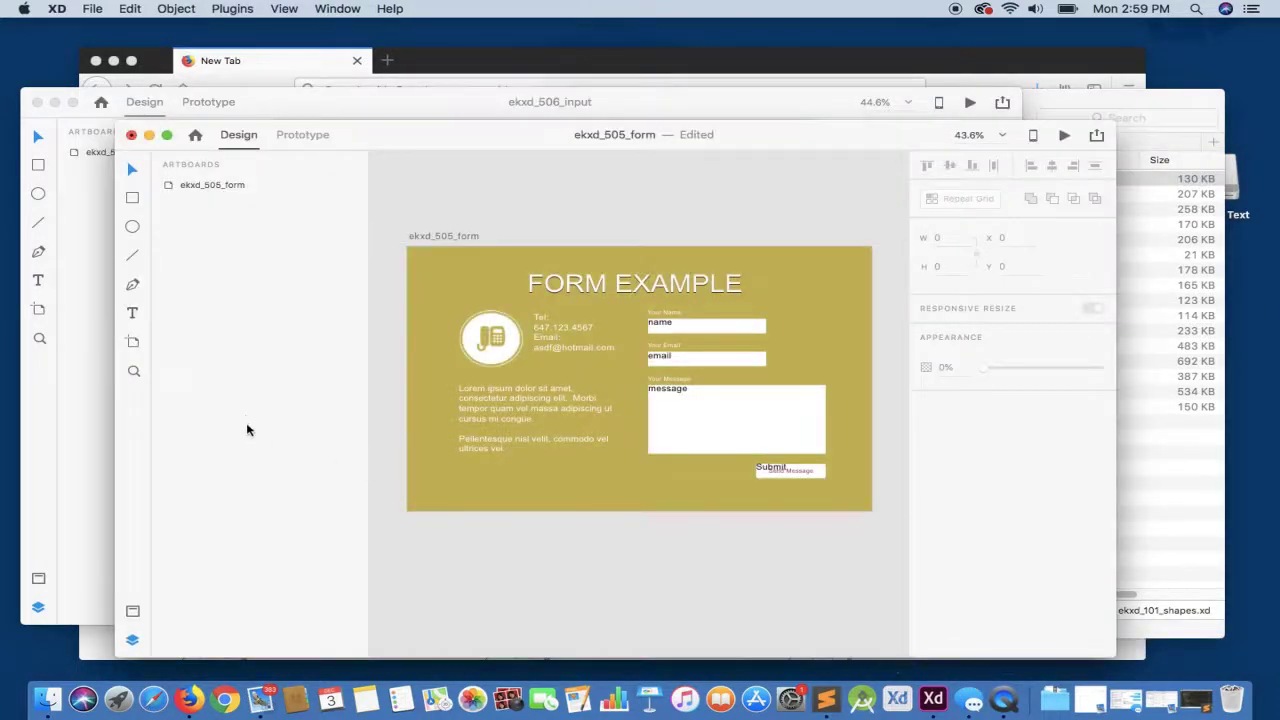
left_click(83, 459)
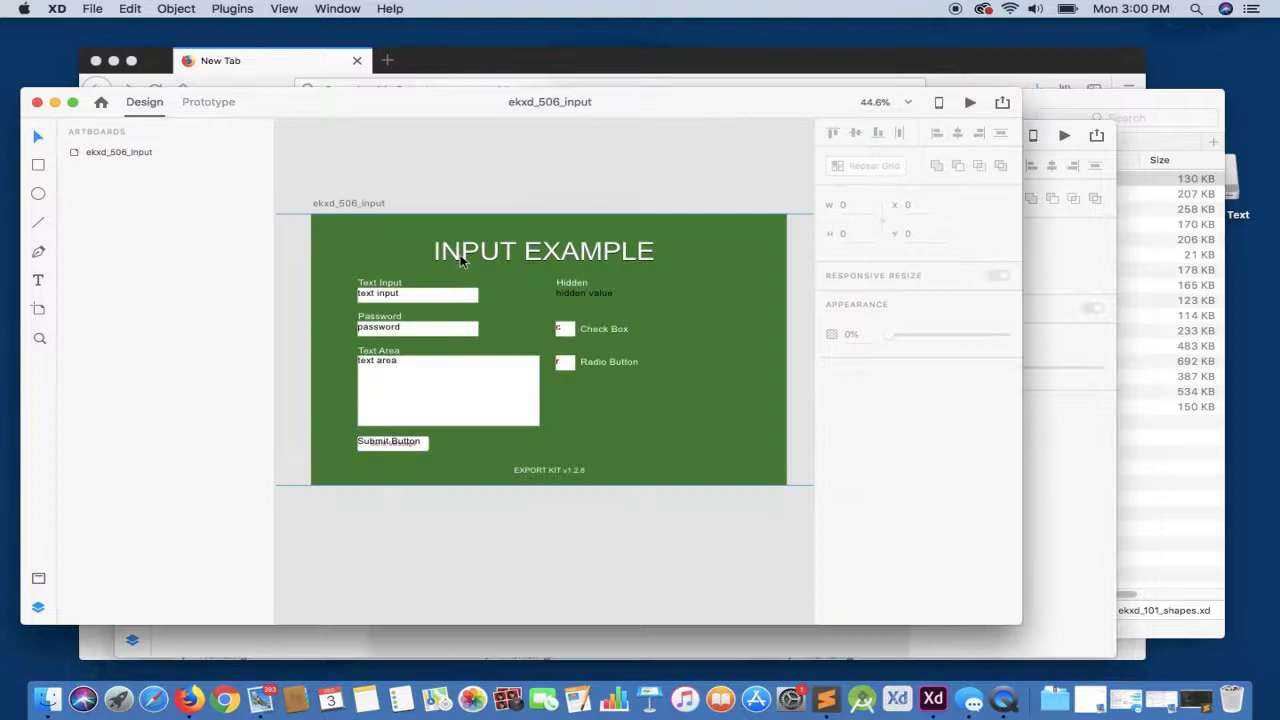
left_click(1038, 497)
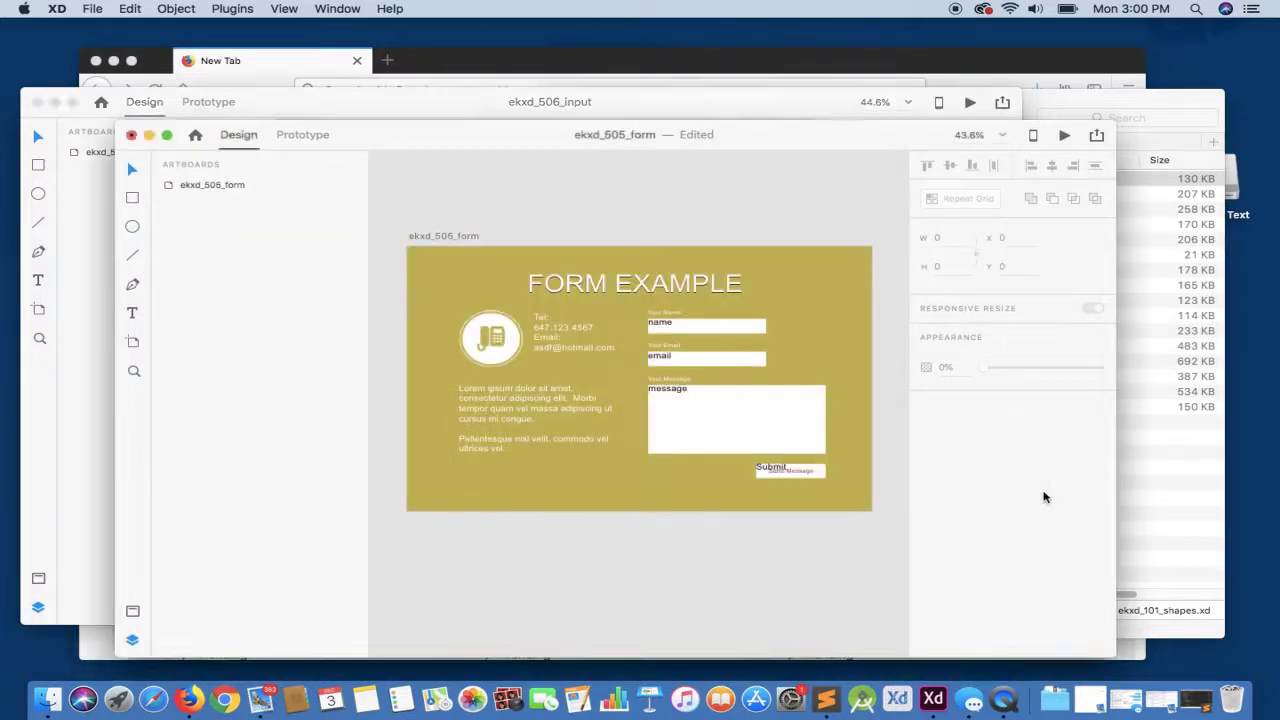
left_click(710, 366)
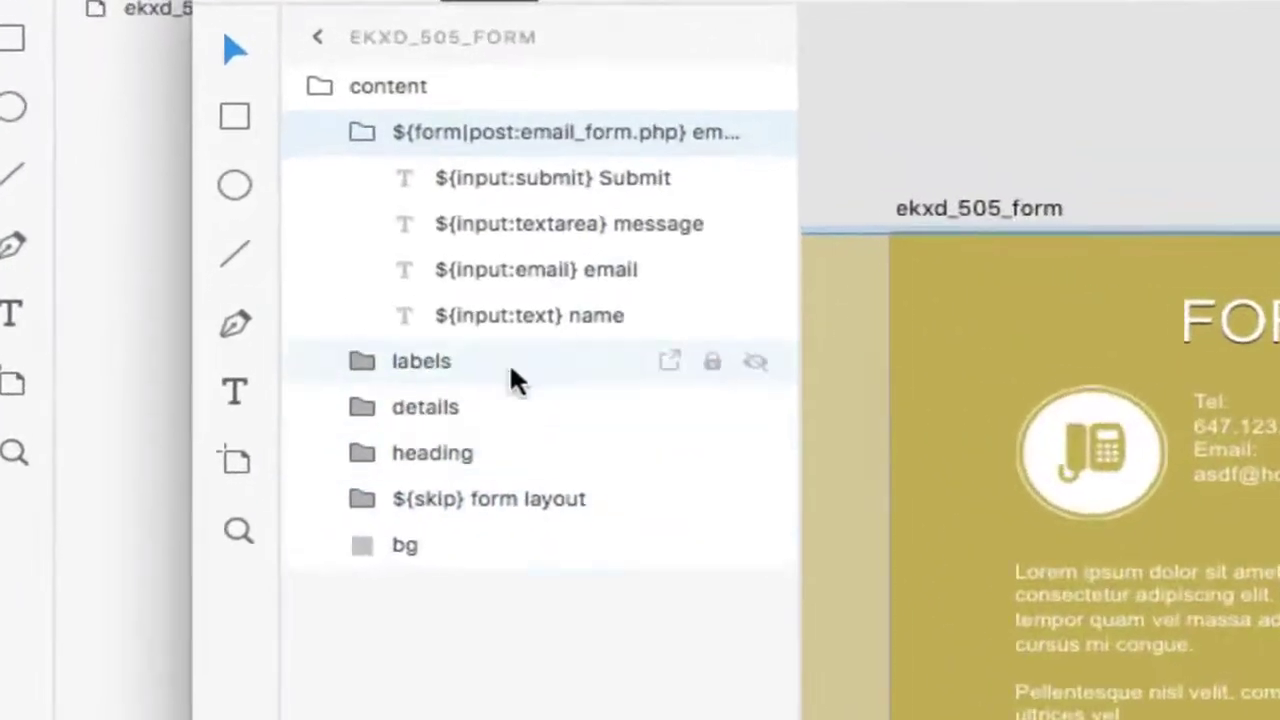
Reveal the form group layer's full ${form|post:email_form.php} email_from tag name in the Layers panel.
left_click(428, 507)
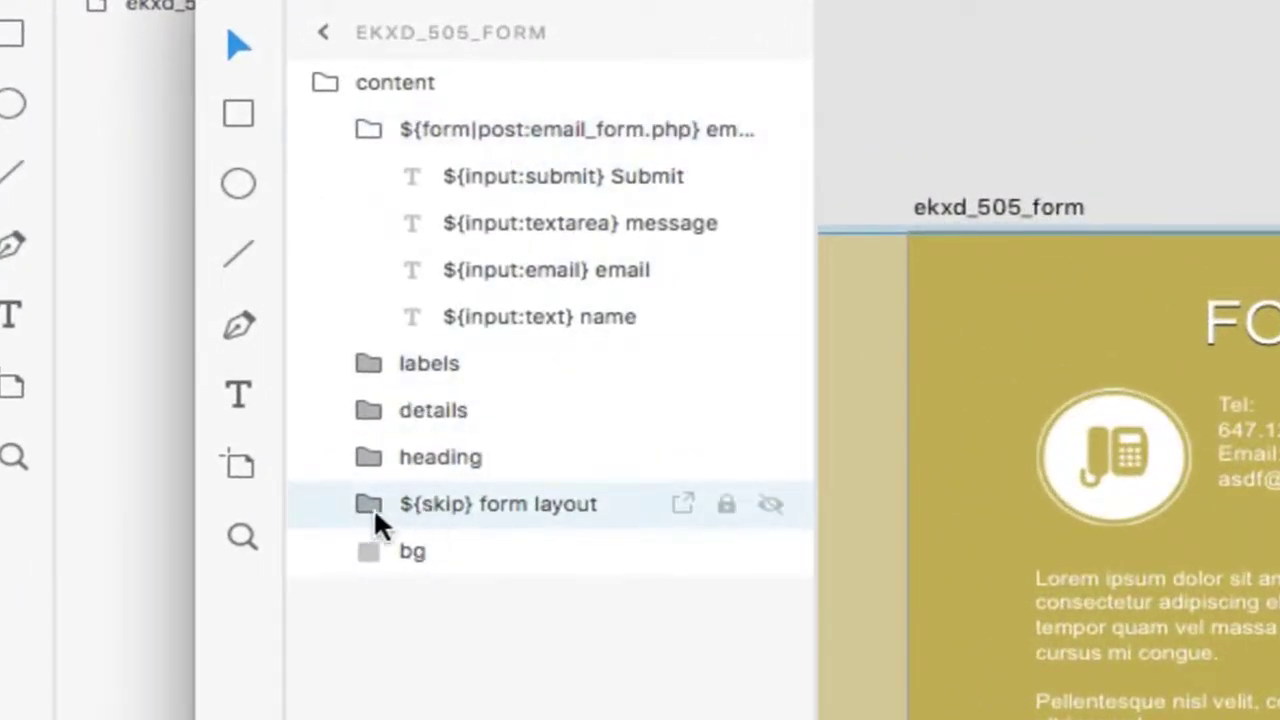
left_click(441, 134)
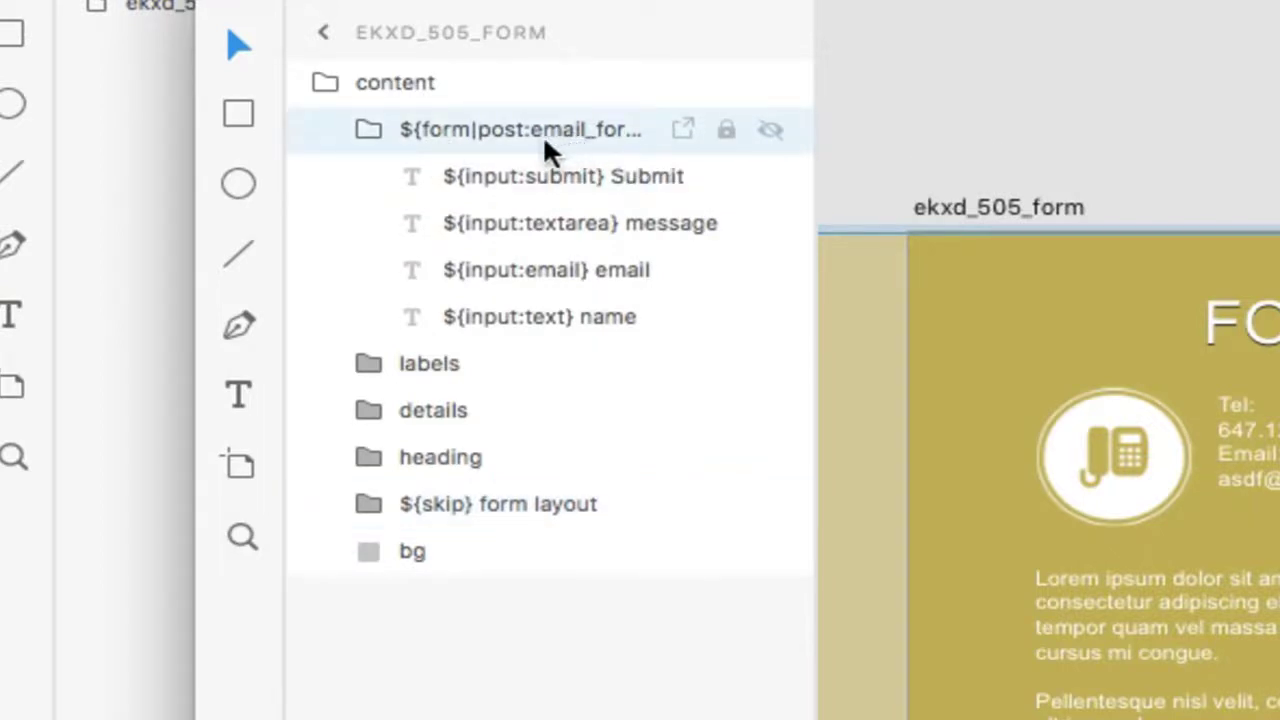
double_click(451, 132)
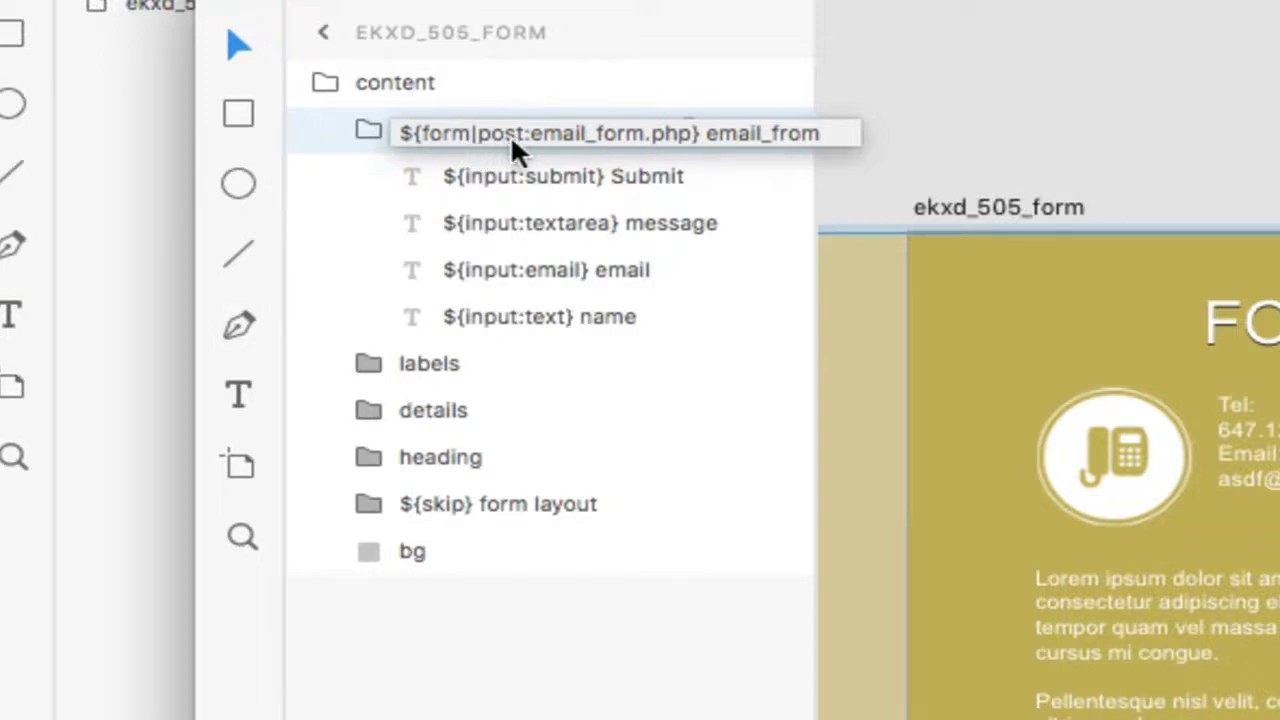
key("Return")
double_click(597, 132)
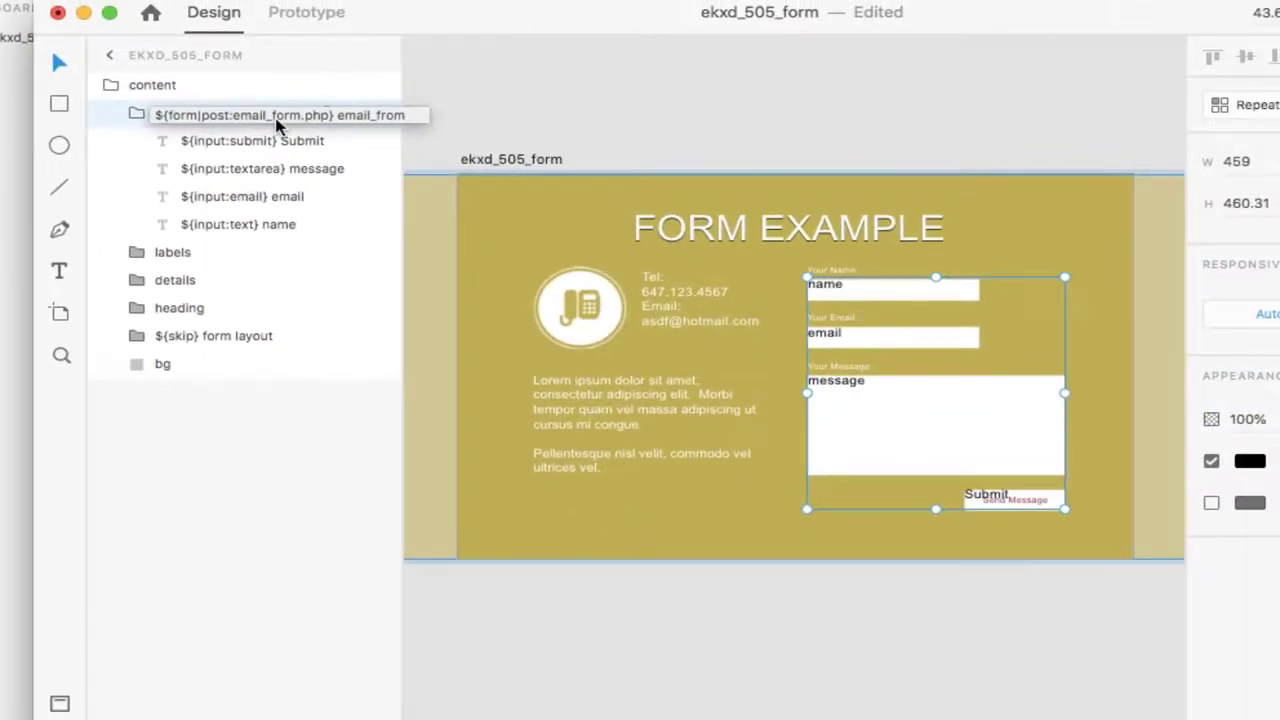
Tag the layers as ${input:submit} Submit, ${input:text} name, ${input:email} email and ${input:textarea} message.
double_click(260, 145)
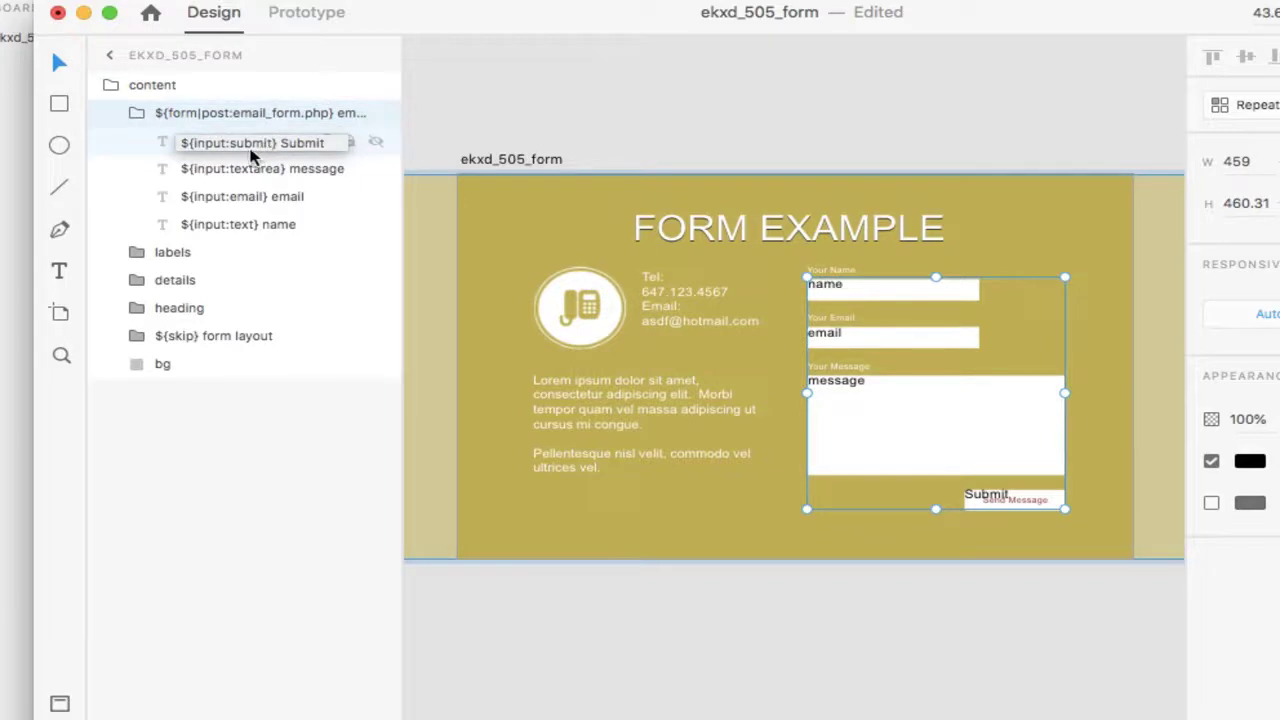
left_click(875, 294)
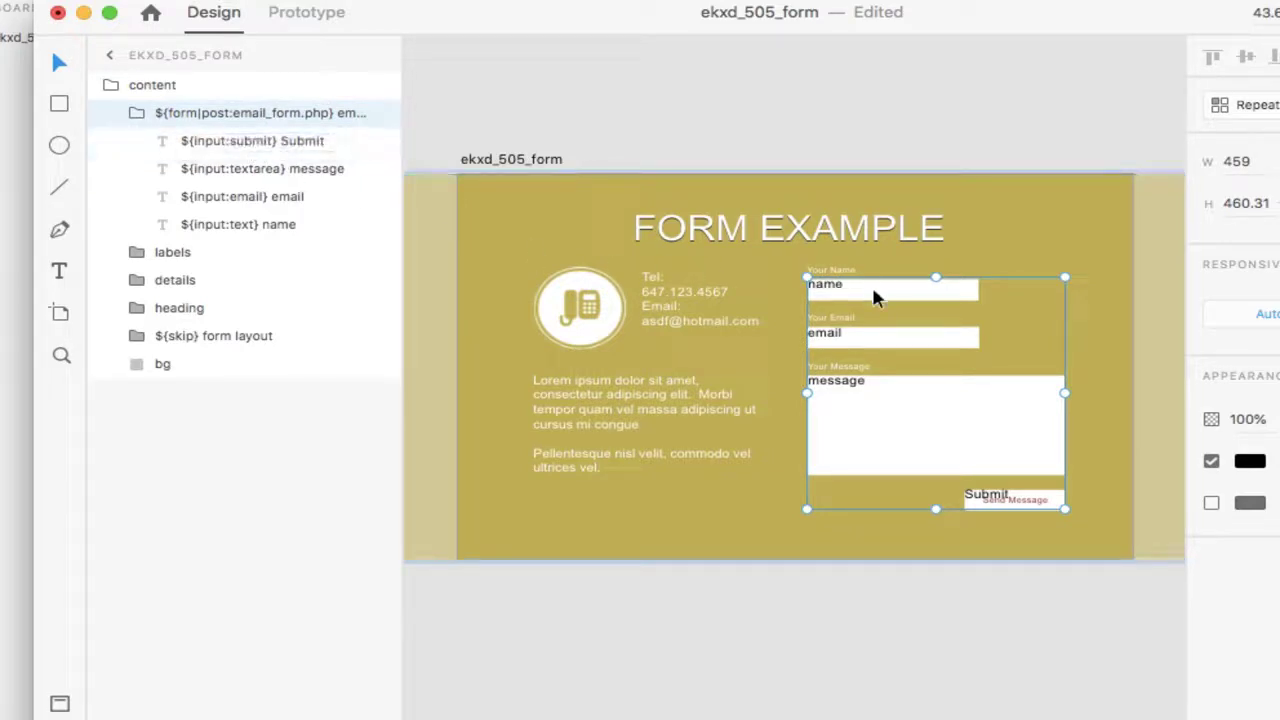
left_click(885, 296)
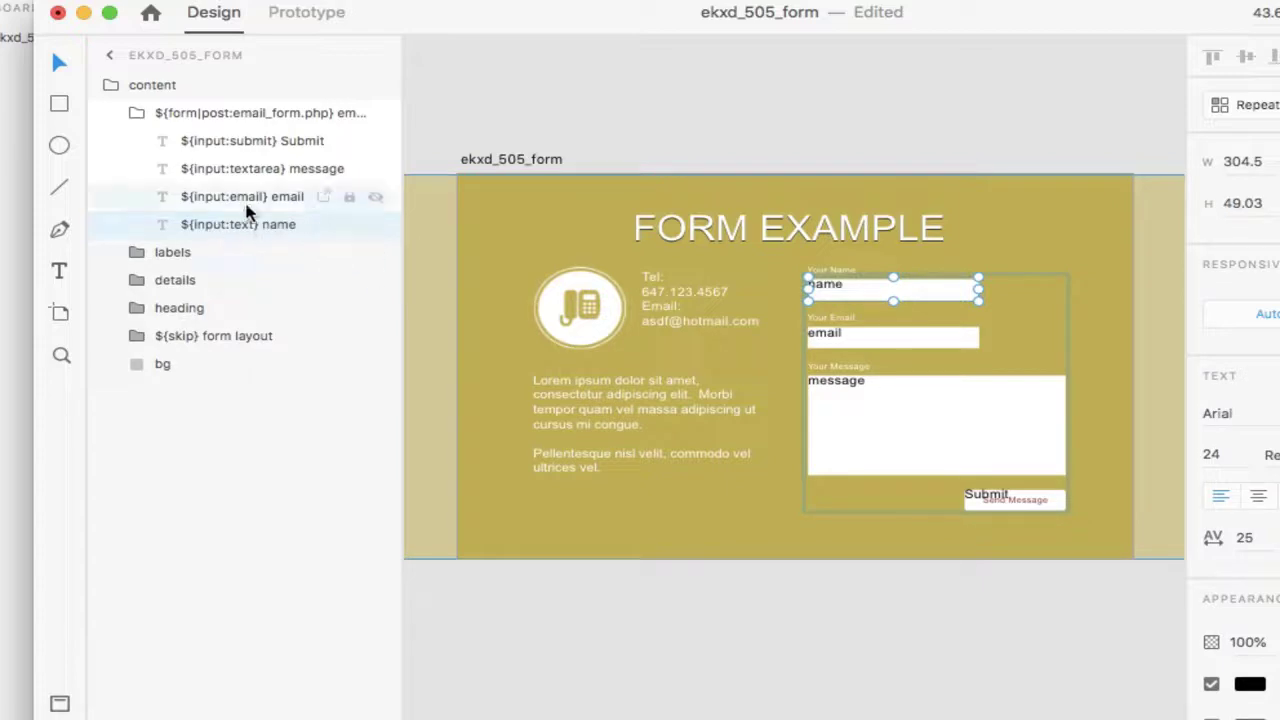
double_click(215, 228)
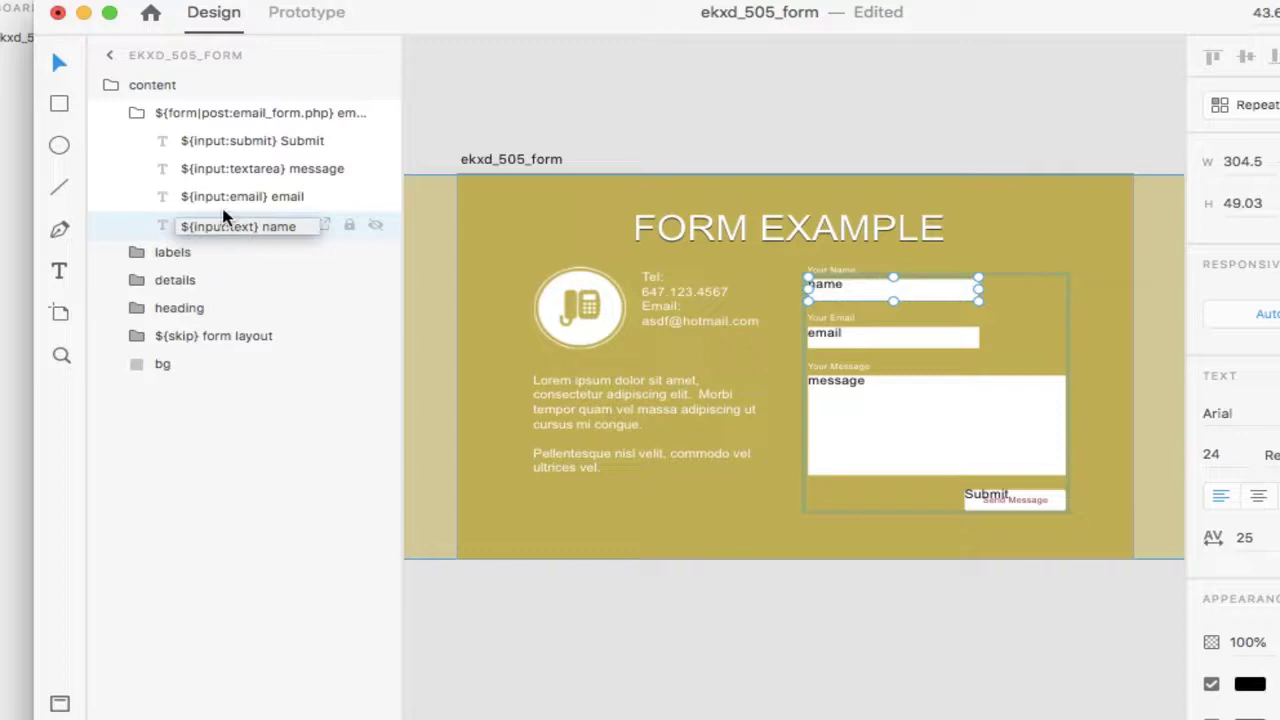
left_click(216, 202)
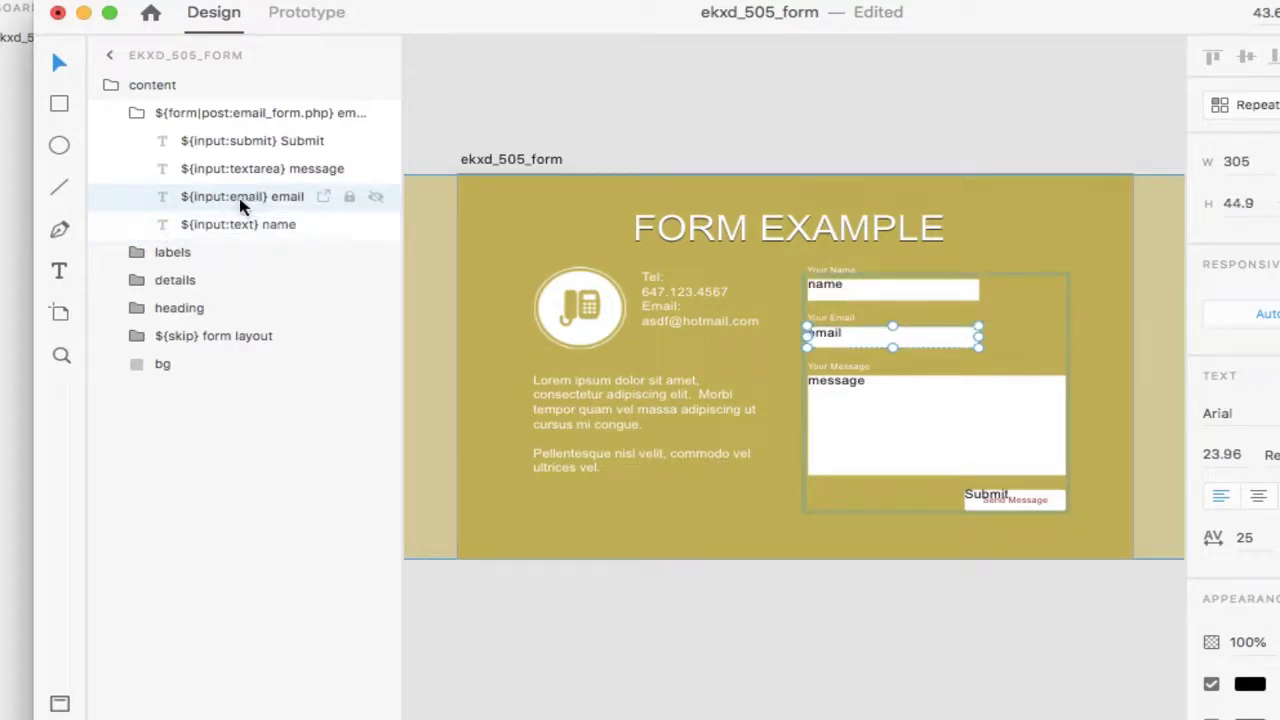
left_click(224, 170)
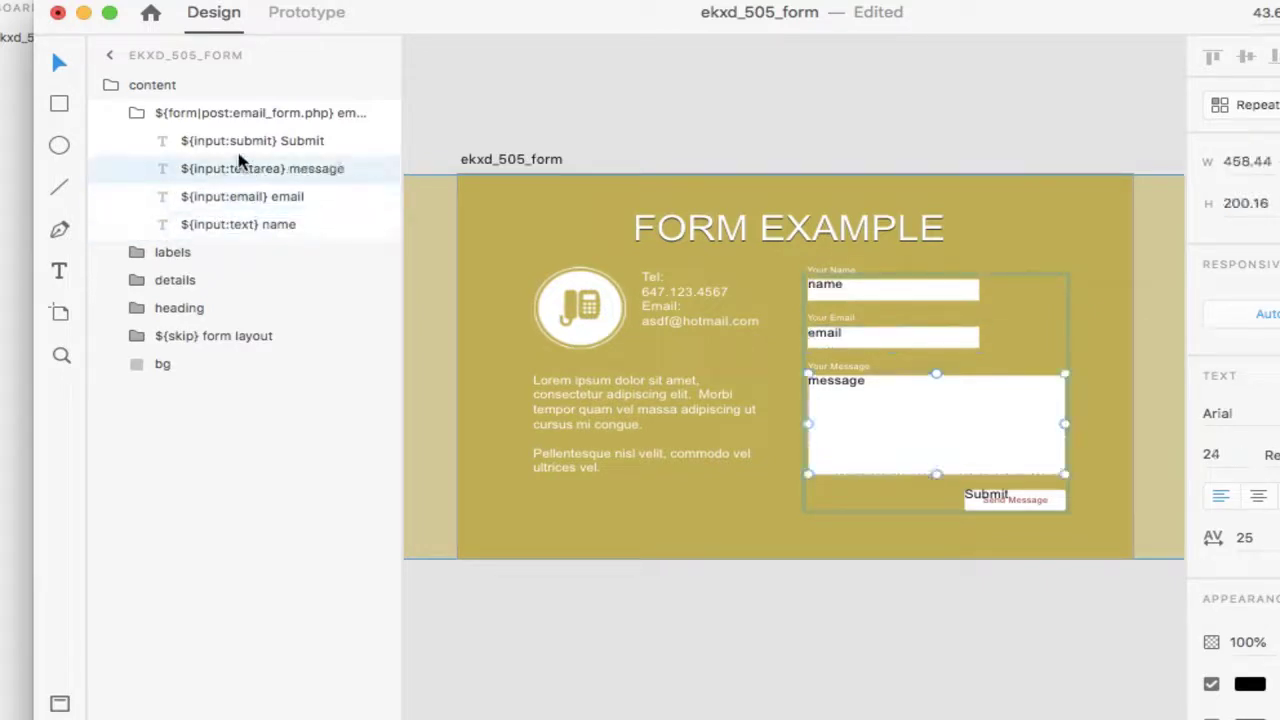
left_click(236, 143)
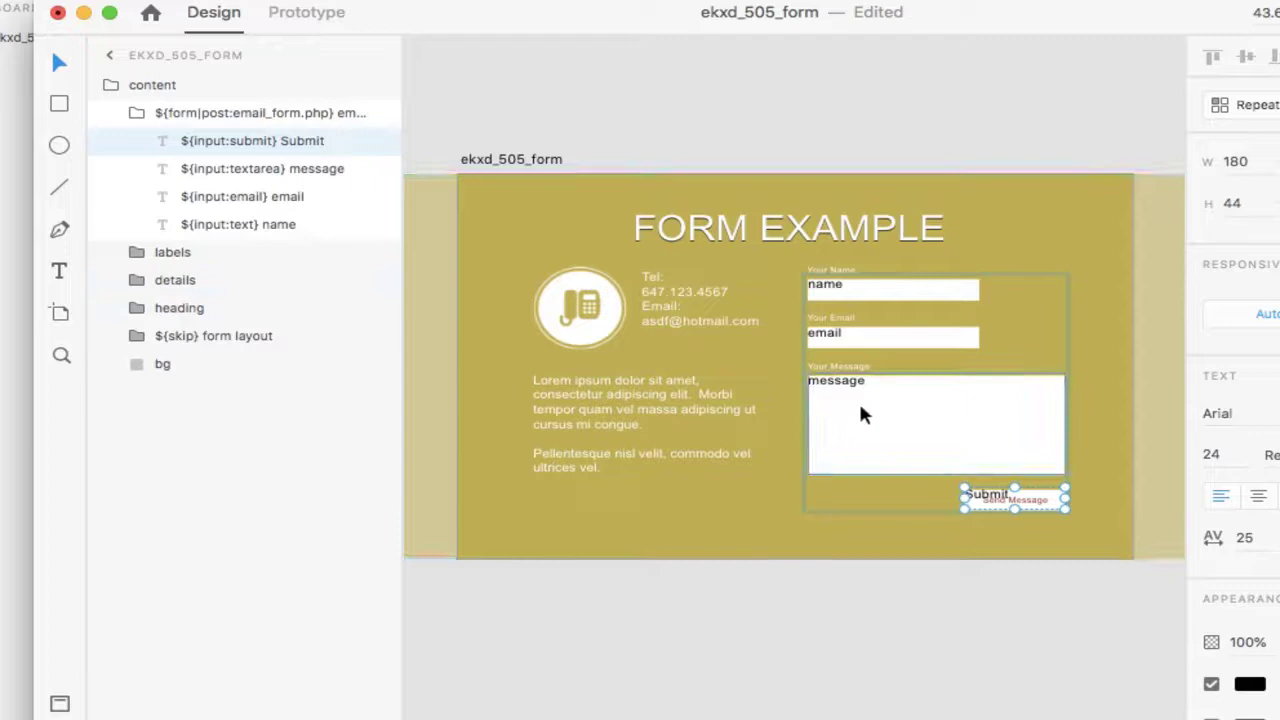
left_click(345, 114)
left_click(345, 114)
left_click(375, 113)
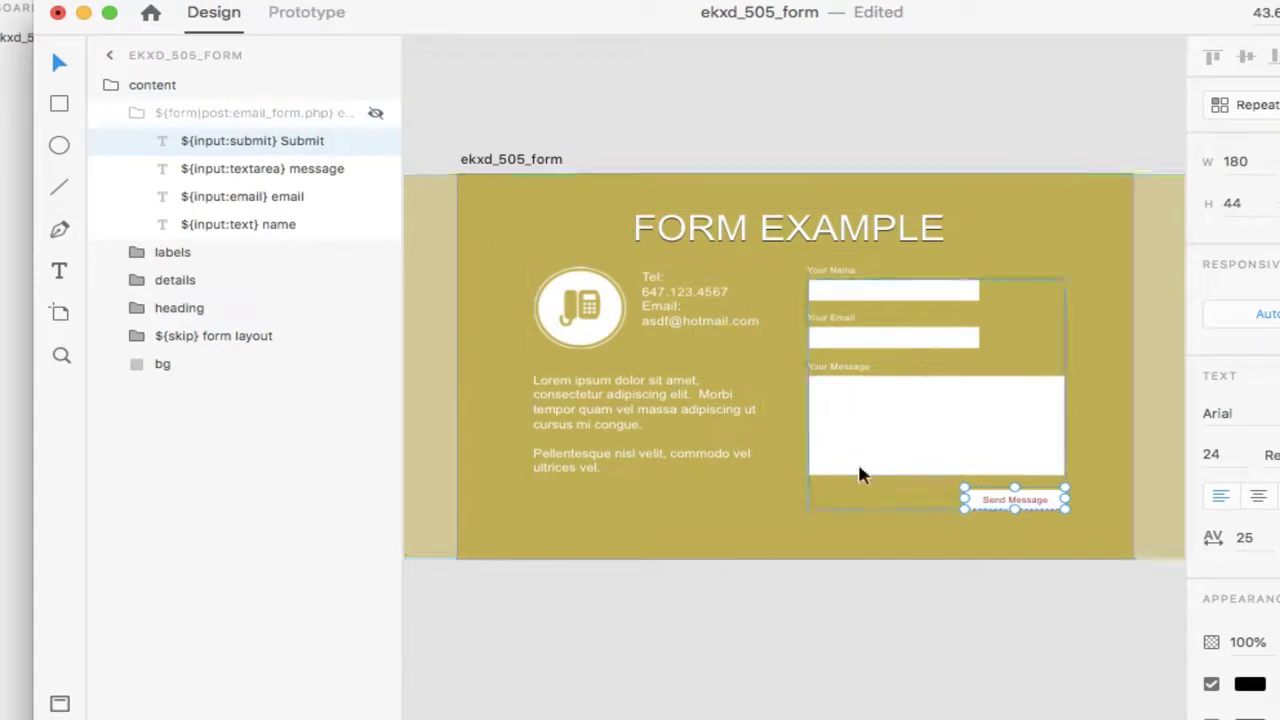
left_click(963, 598)
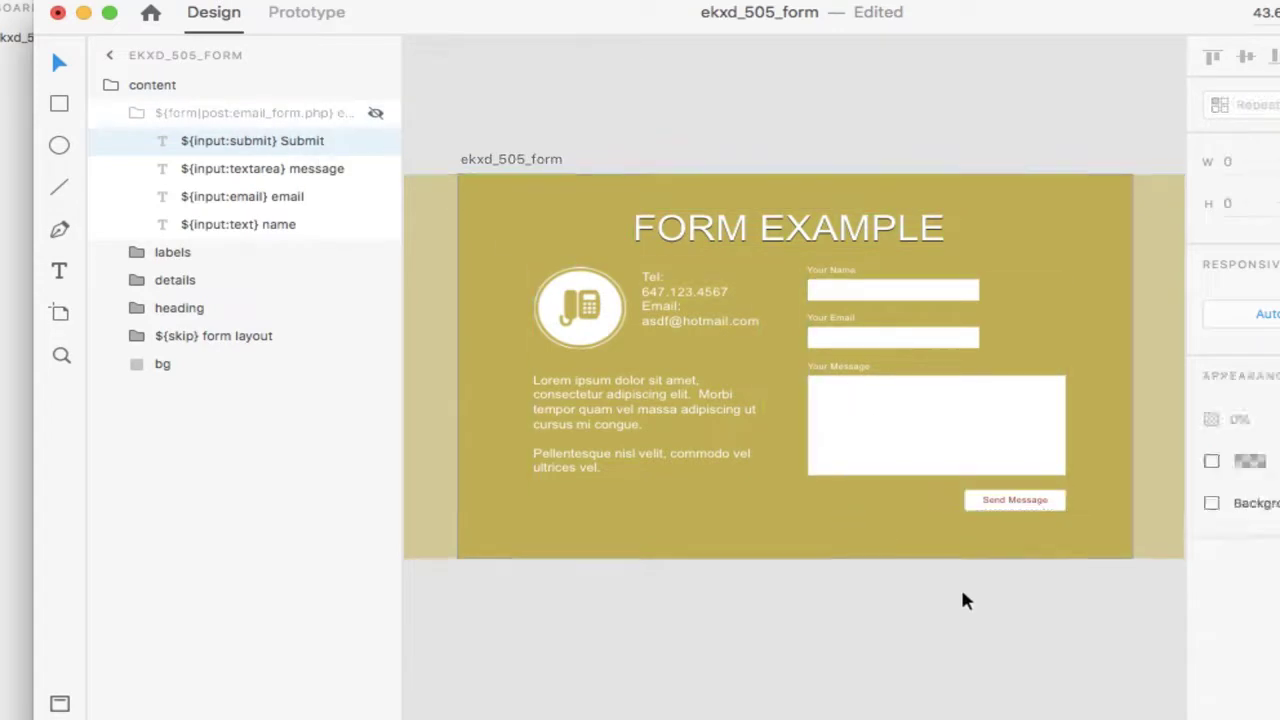
left_click(940, 337)
double_click(945, 342)
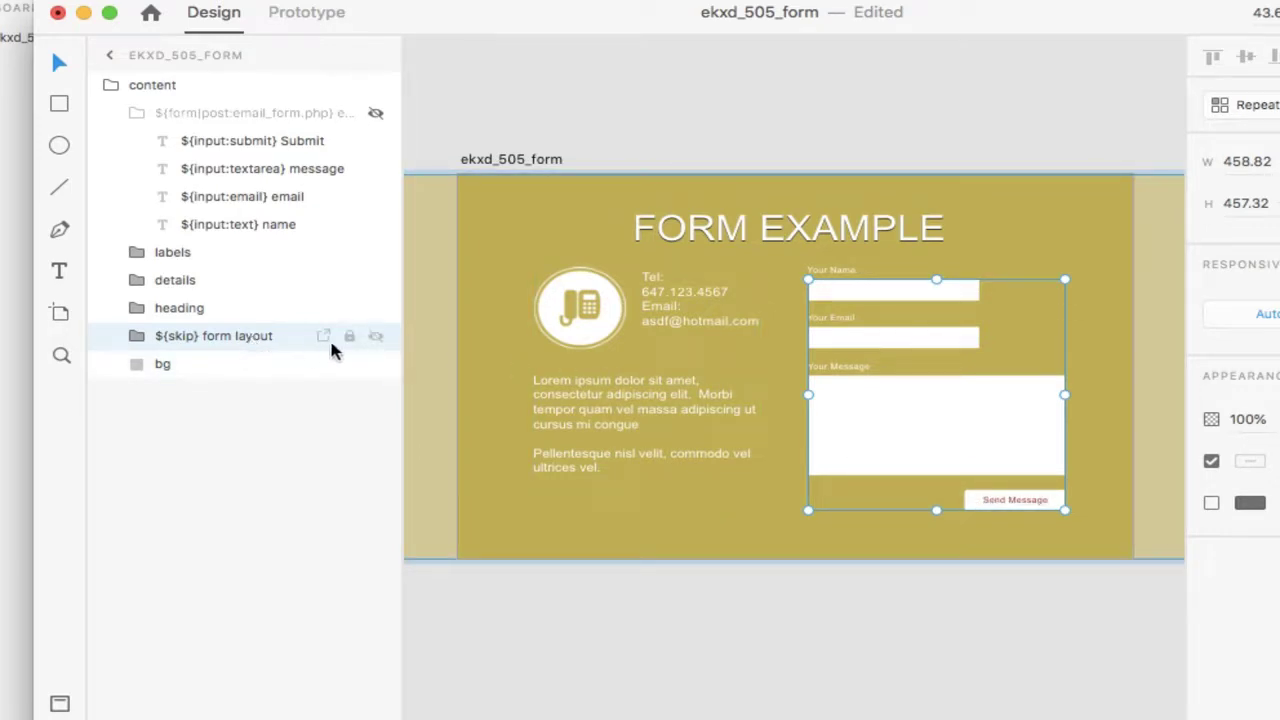
left_click(375, 336)
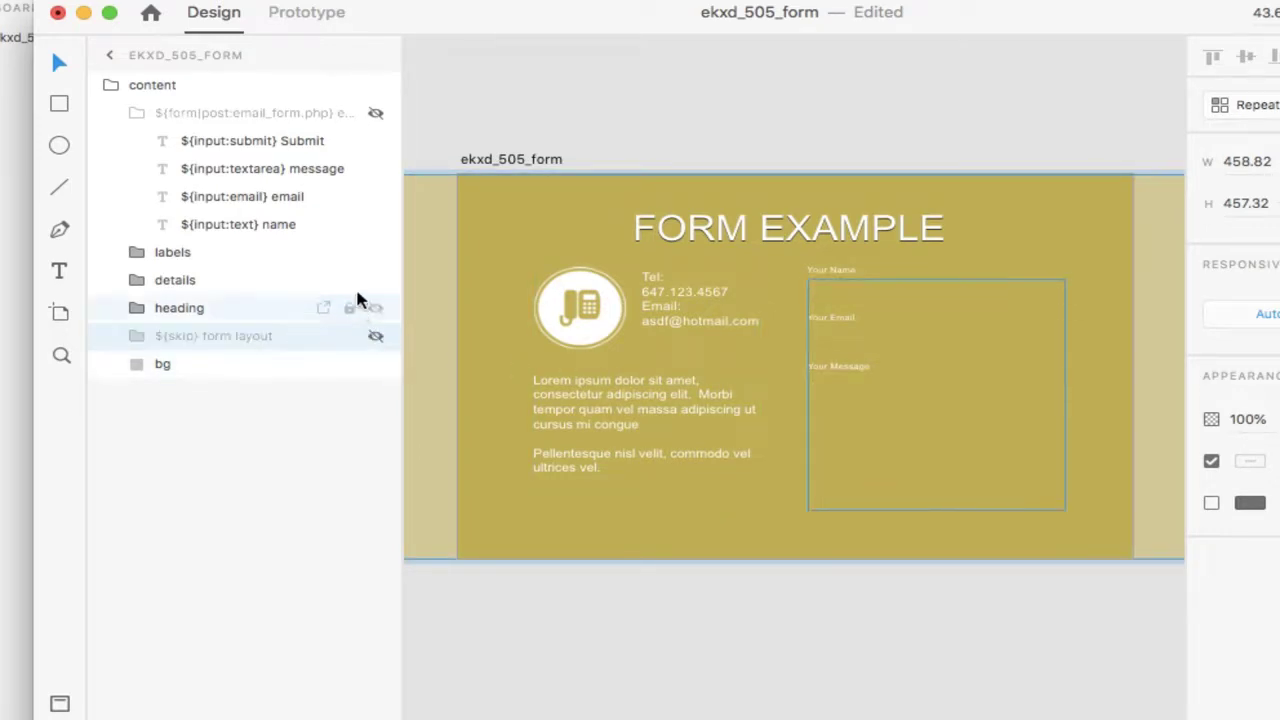
left_click(375, 115)
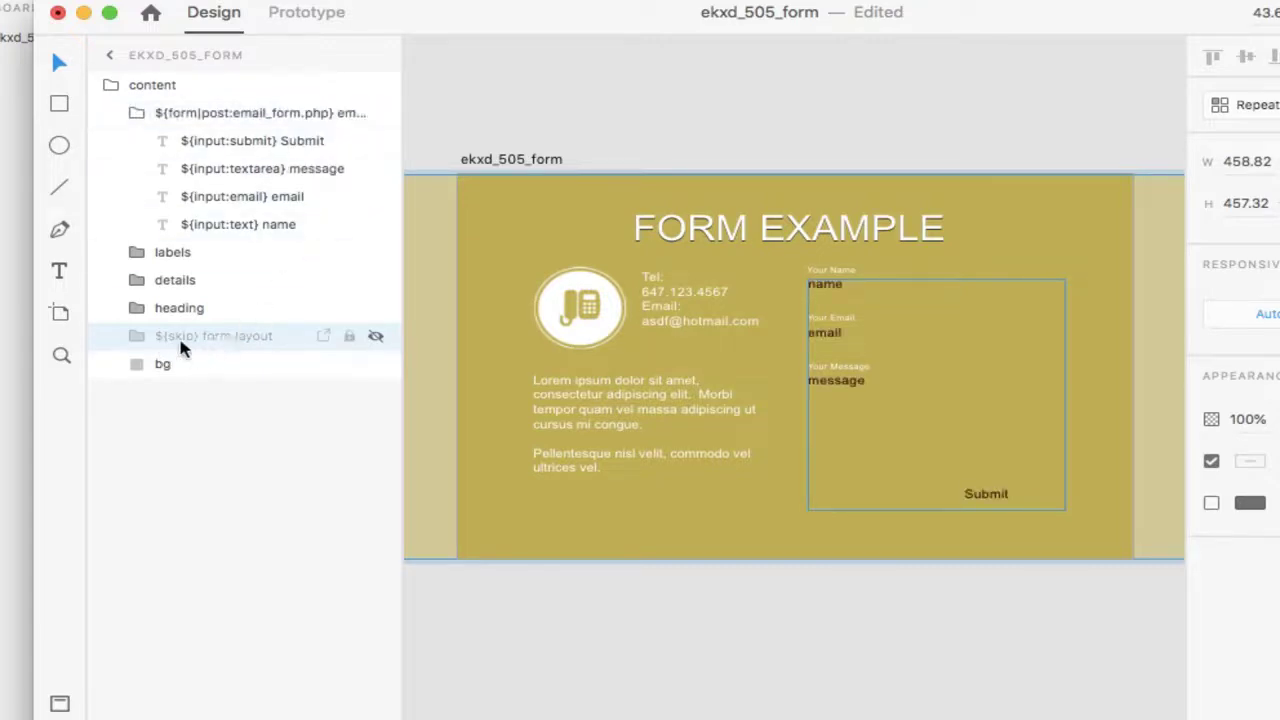
left_click(375, 336)
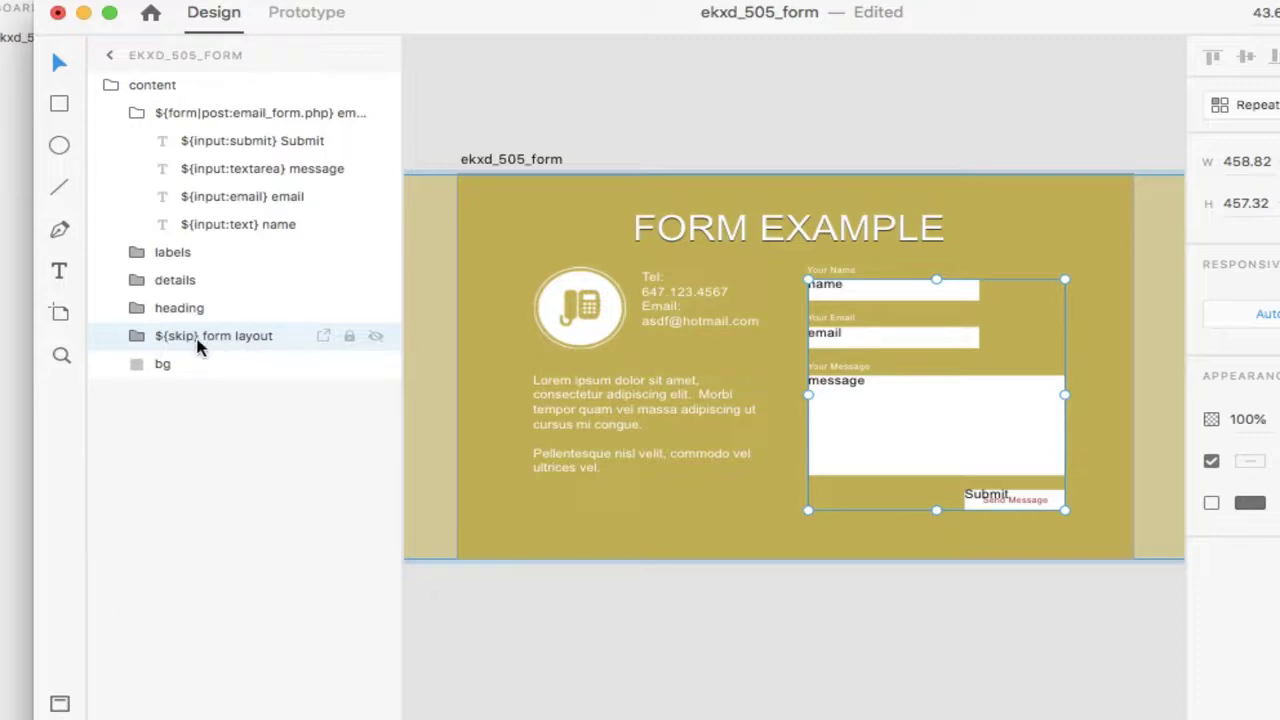
left_click(375, 337)
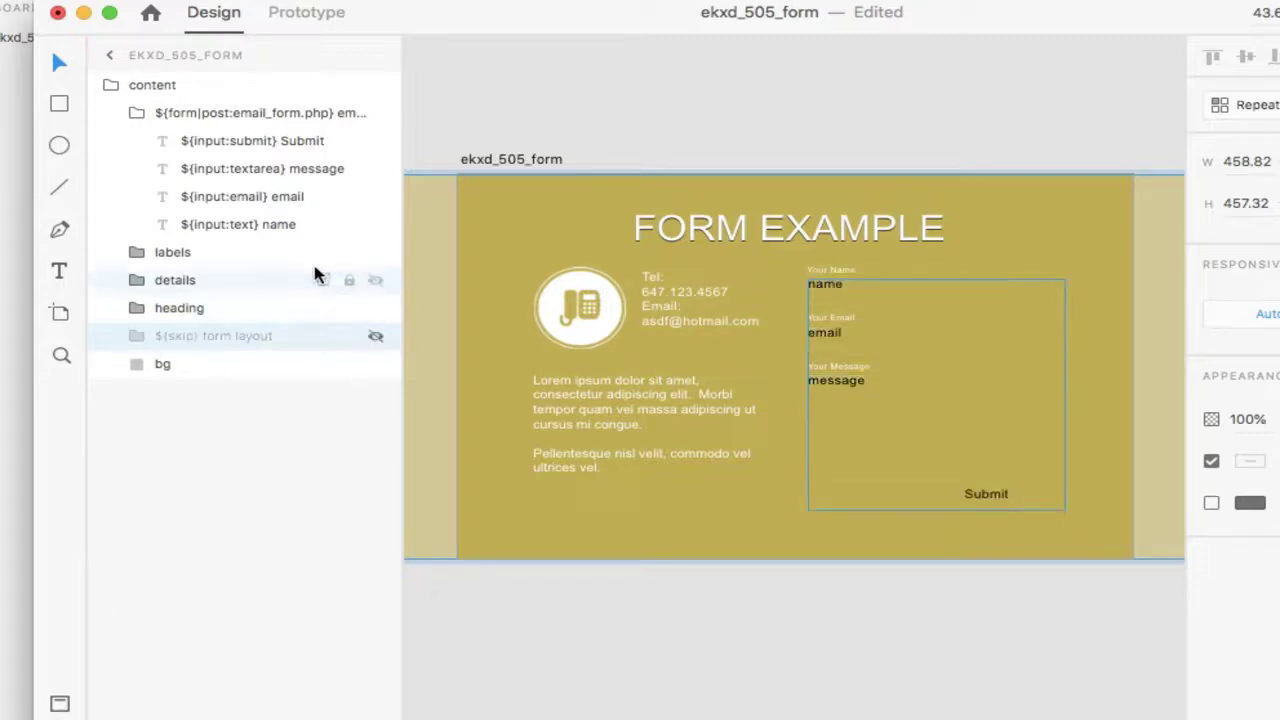
left_click(262, 115)
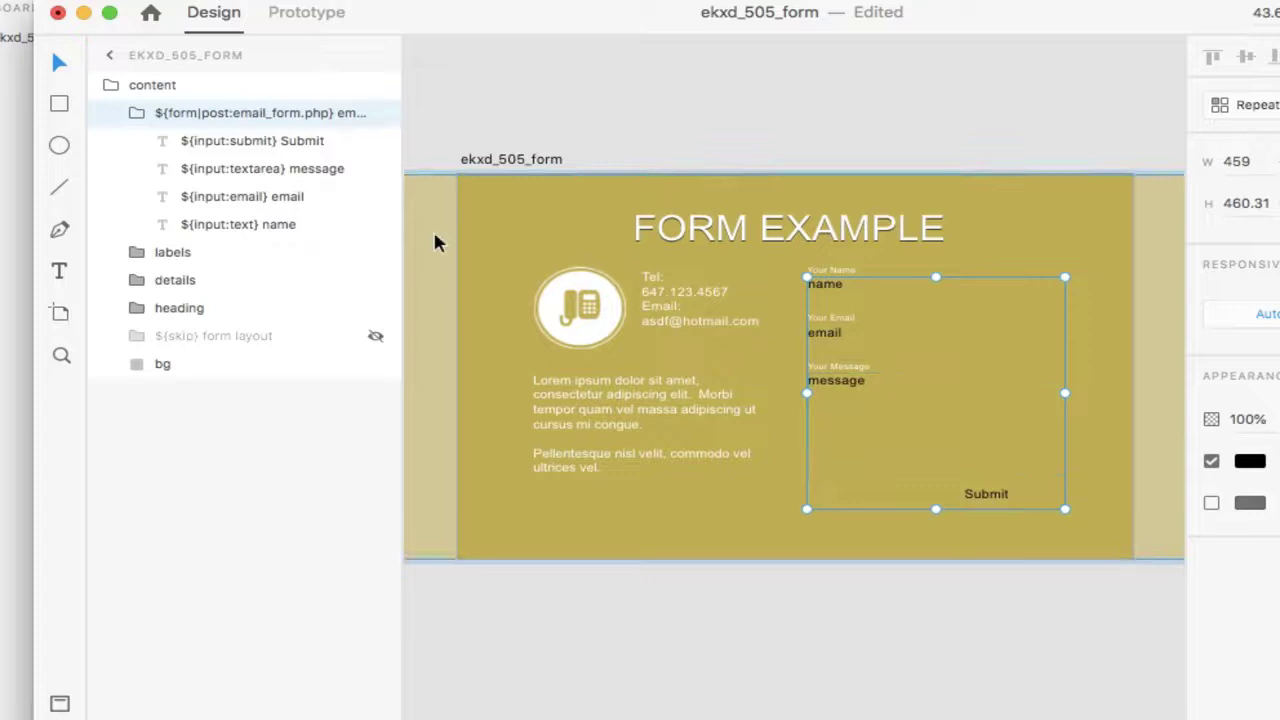
mouse_move(378, 176)
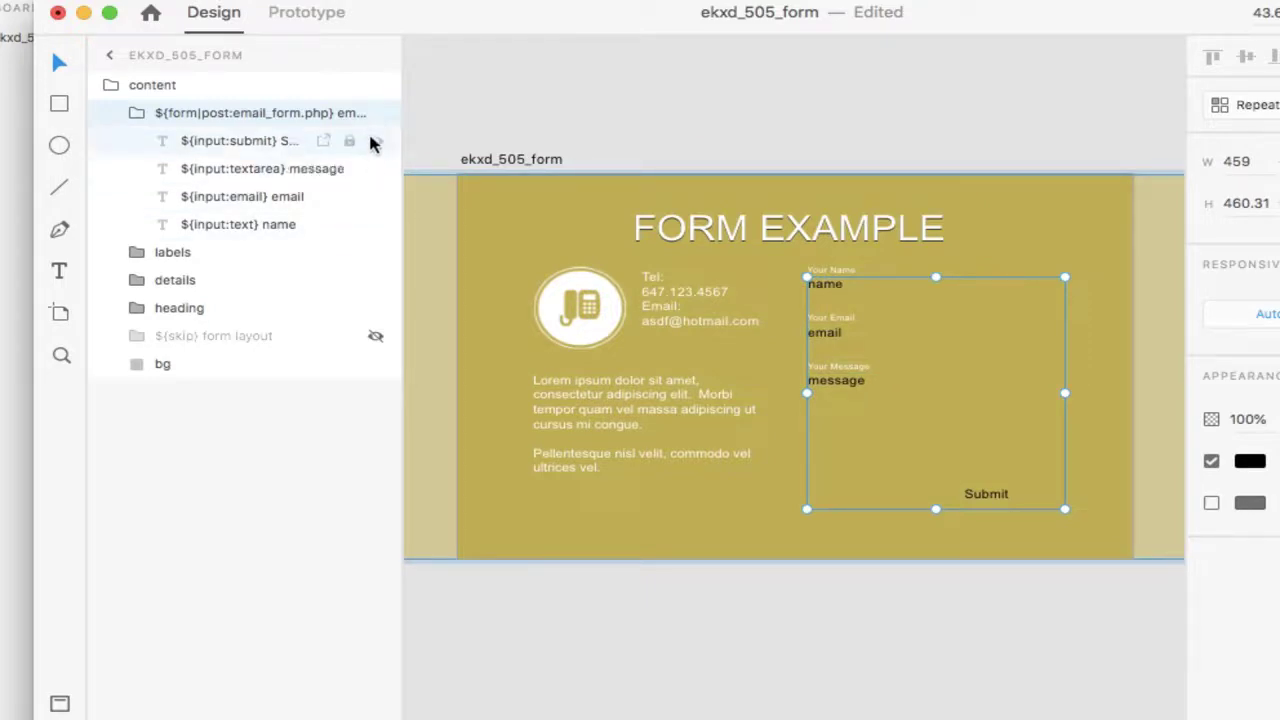
left_click(375, 336)
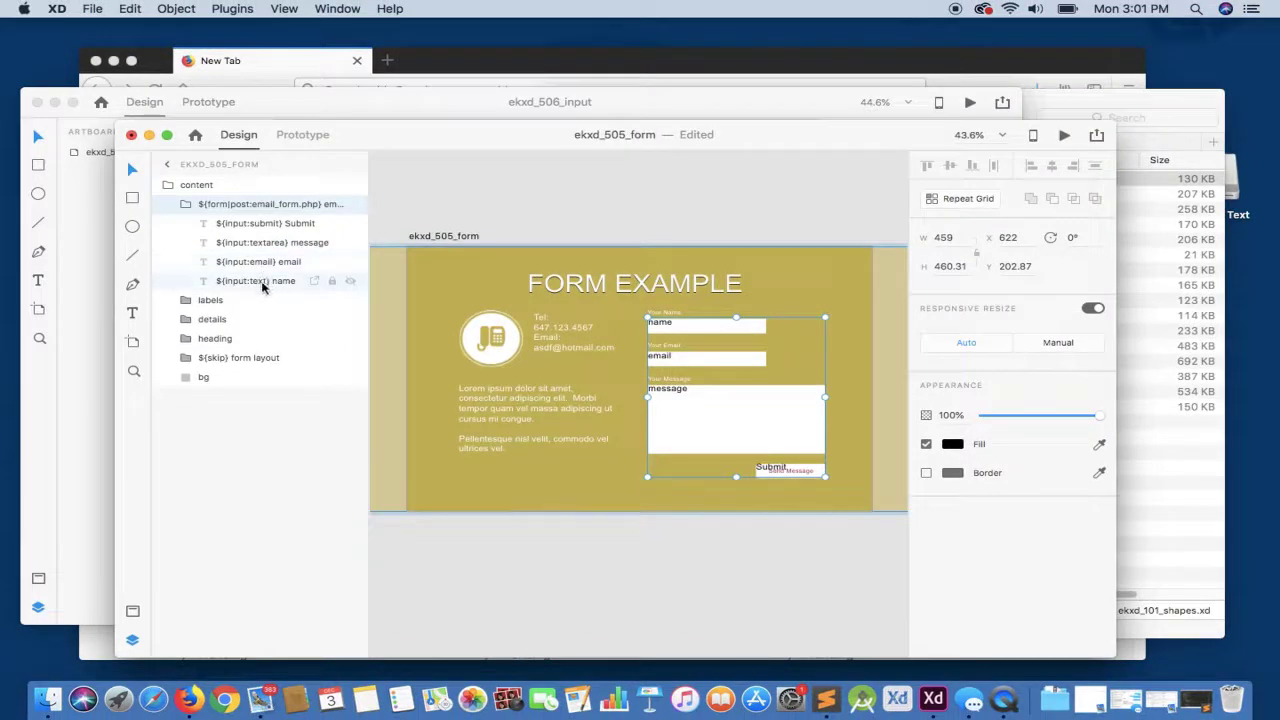
left_click_drag(266, 286, 250, 115)
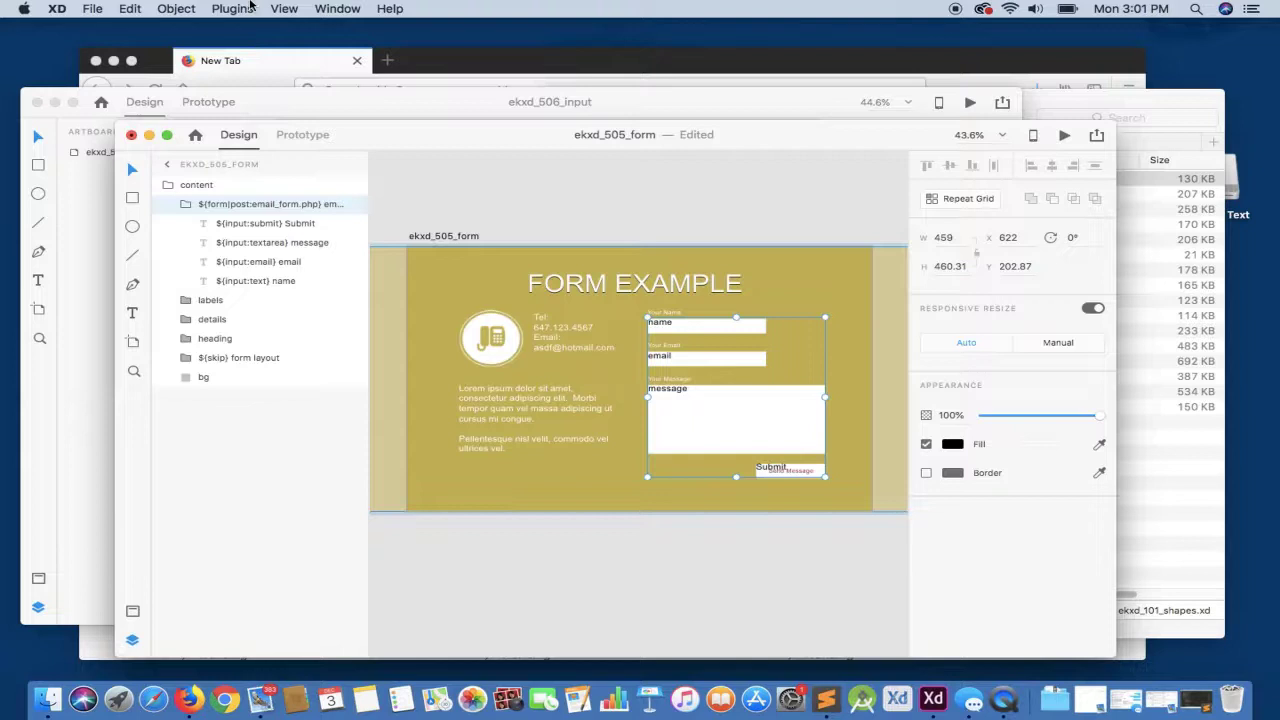
Export the form design to HTML5 via Export Kit into the chosen output folder.
left_click(250, 8)
mouse_move(268, 28)
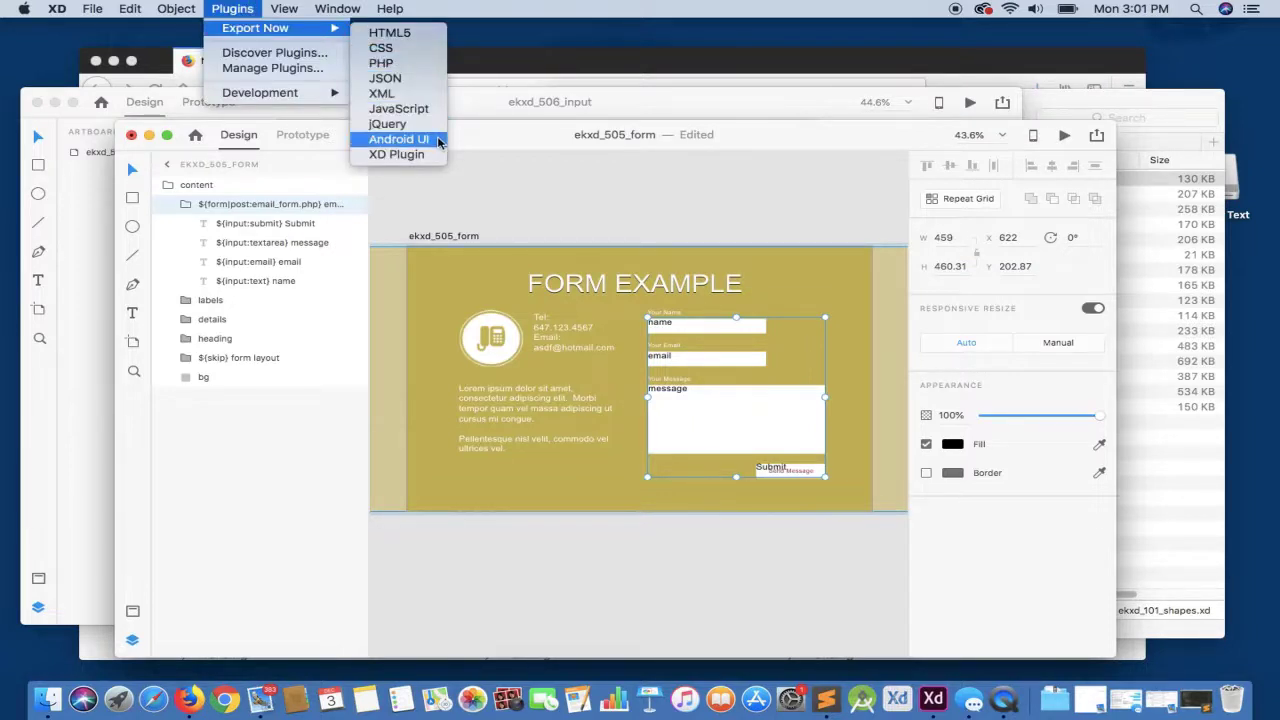
left_click(433, 37)
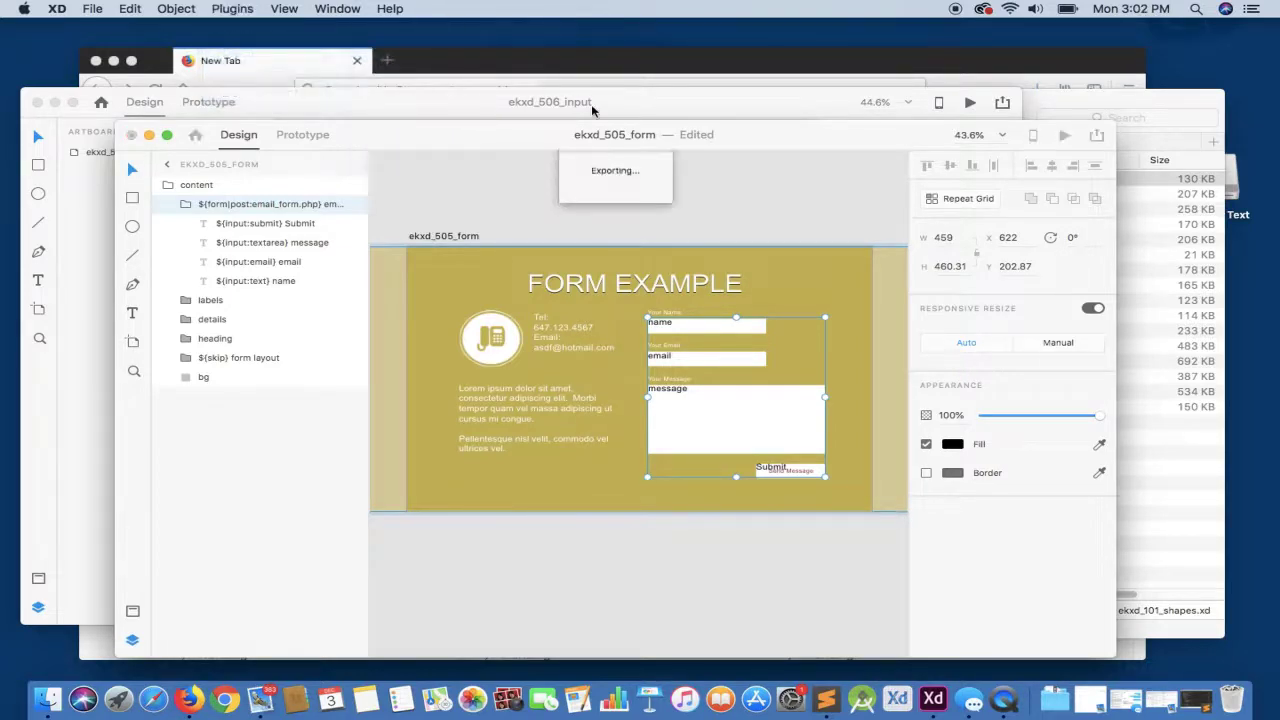
left_click(1036, 532)
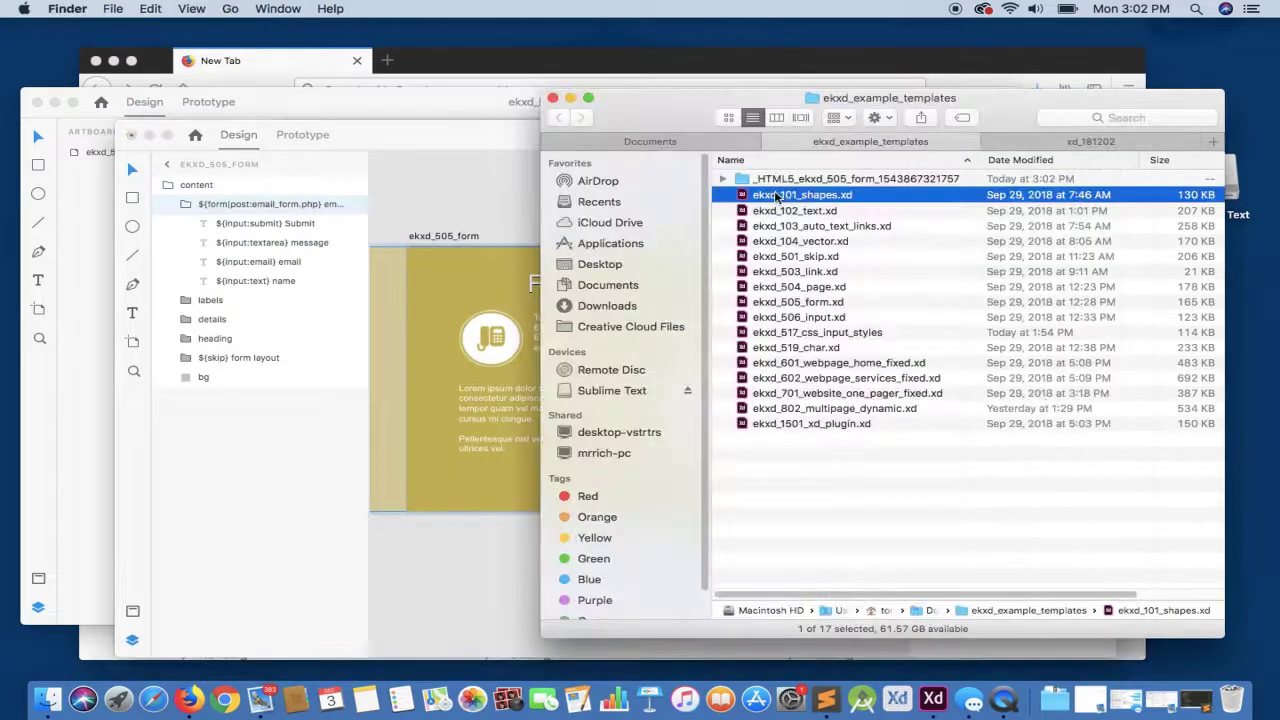
Expand the _HTML5 ekxd_505_form folder in Finder and drag ekxd_505_form.html onto Firefox.
left_click(190, 698)
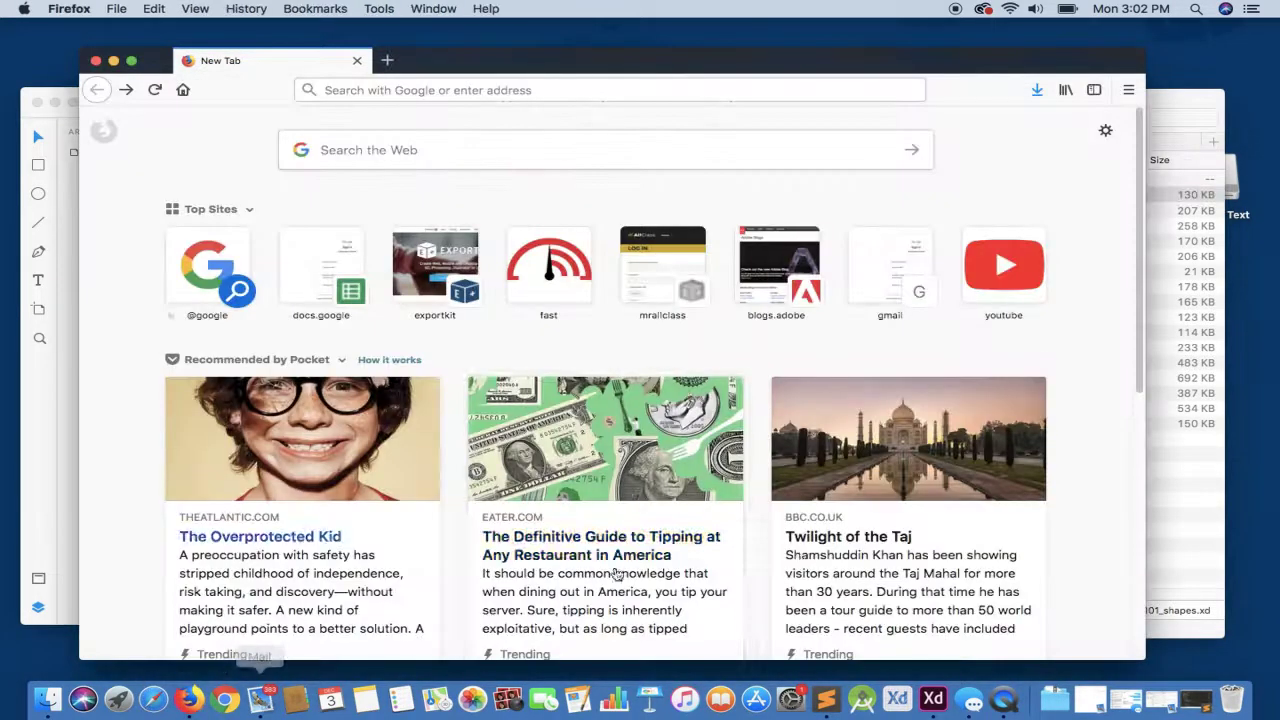
key("super+Tab")
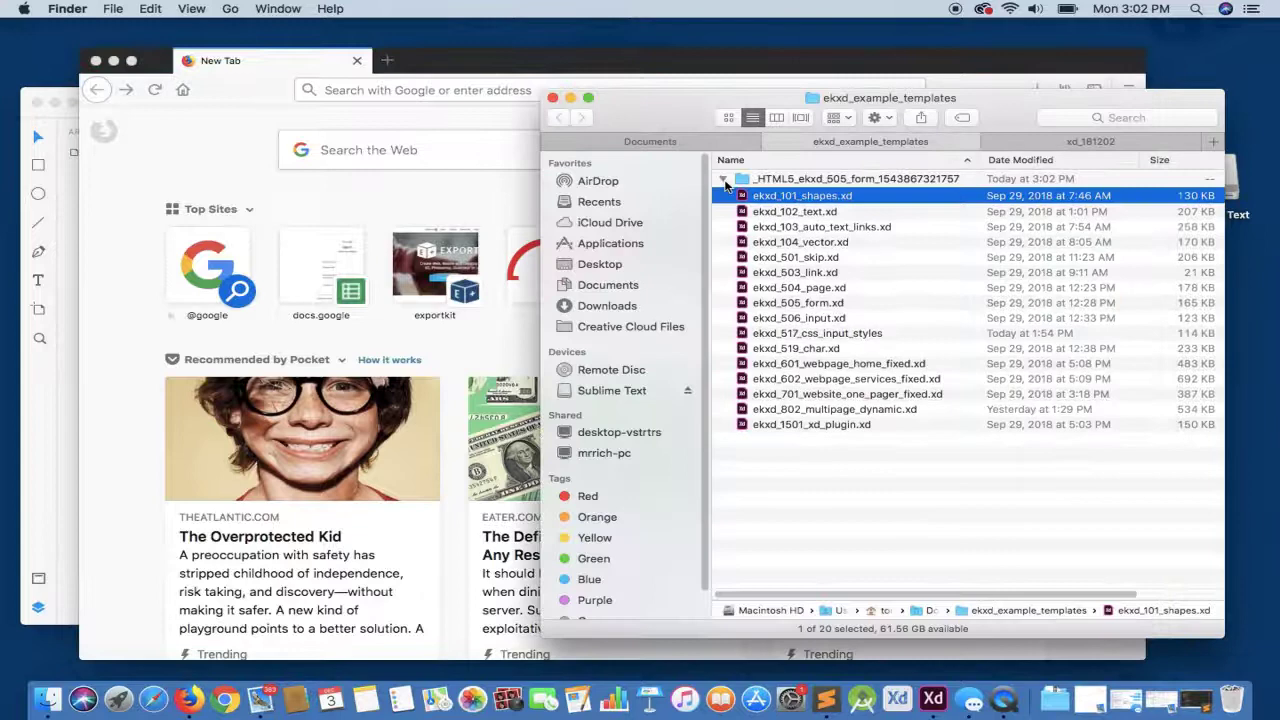
left_click(722, 178)
left_click_drag(805, 210, 440, 218)
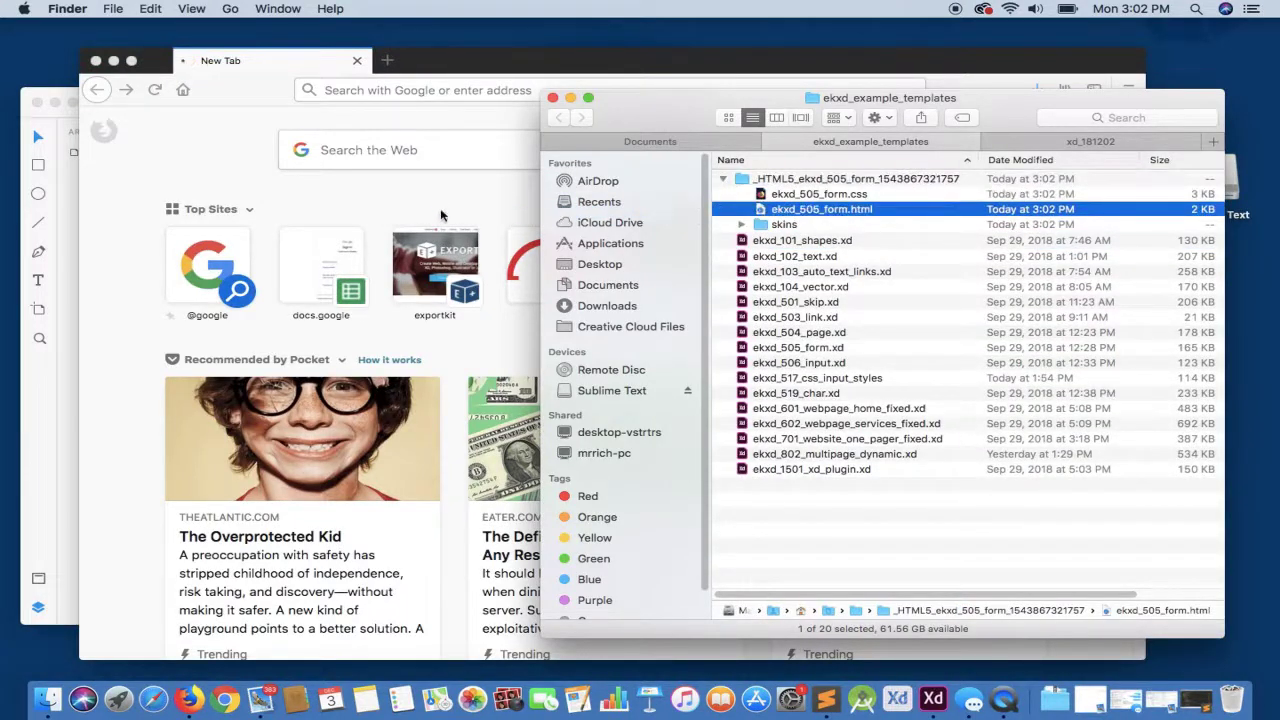
Open the exported form page and try its Name, Email and Message fields.
left_click(449, 349)
left_click(717, 280)
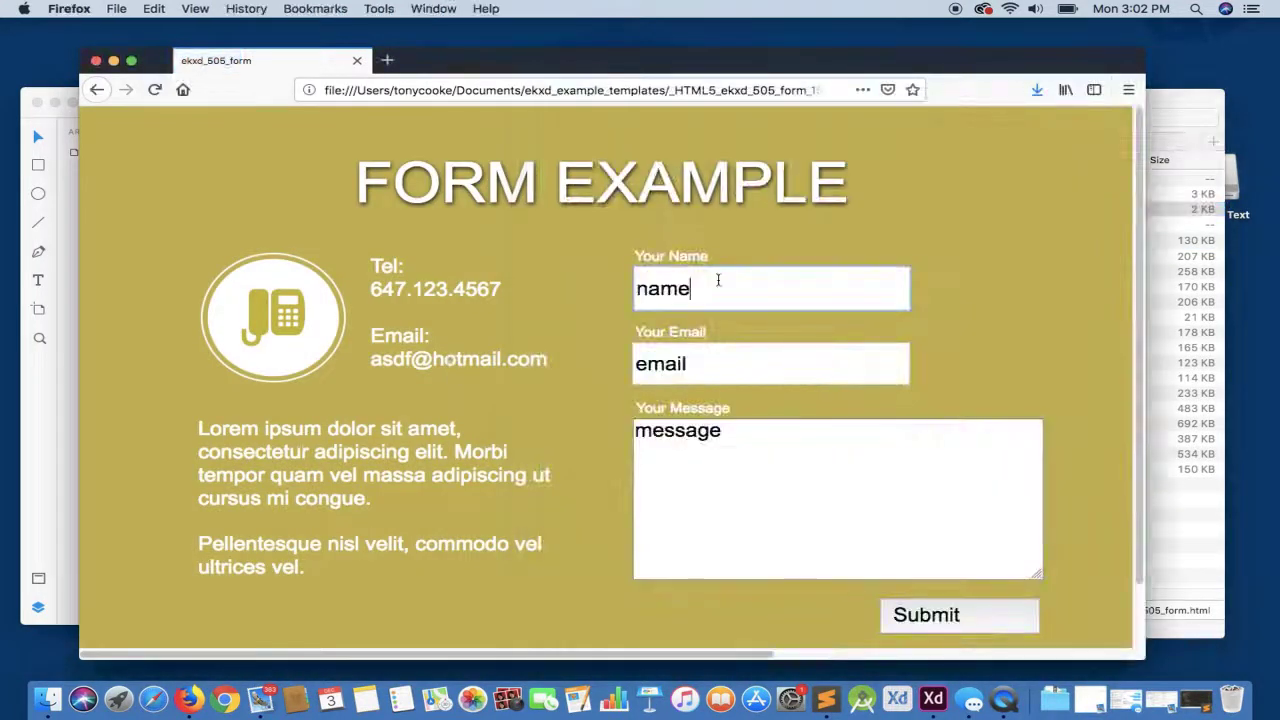
left_click_drag(683, 288, 574, 285)
left_click(763, 364)
left_click_drag(763, 364, 591, 372)
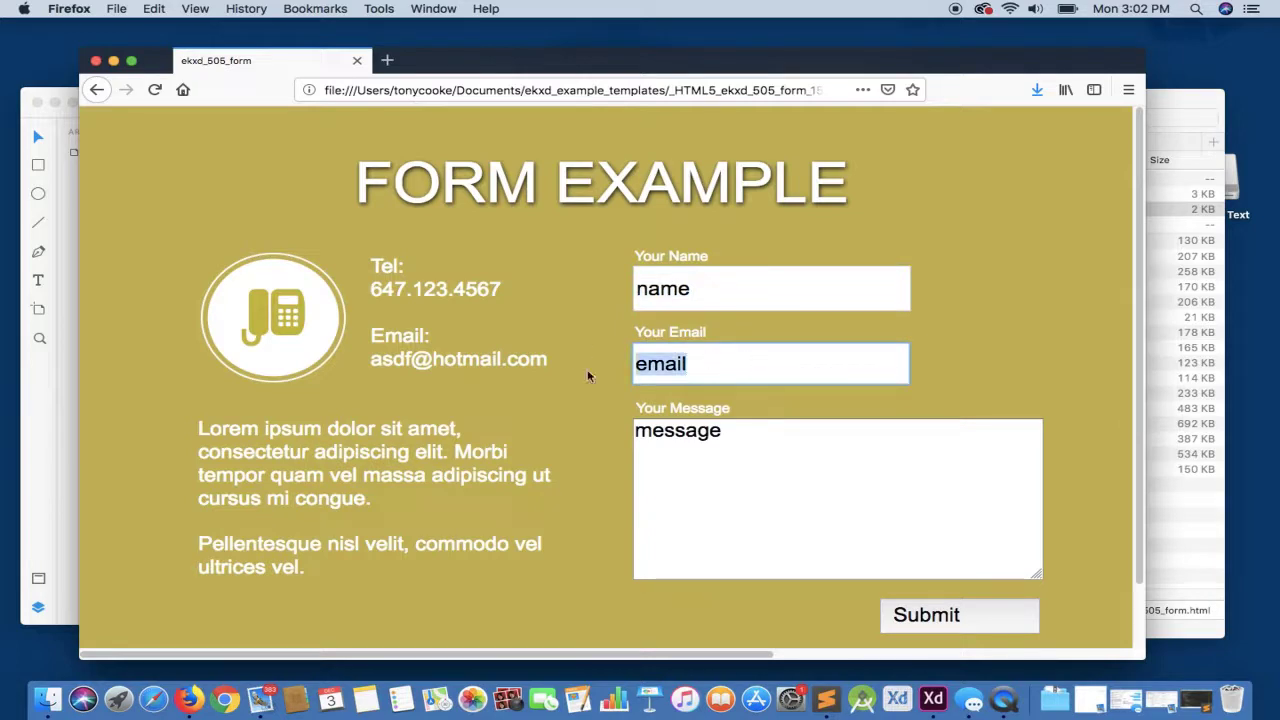
left_click(822, 452)
left_click(734, 363)
Inspect the Email field and input#__submit markup, then close the developer tools.
right_click(734, 362)
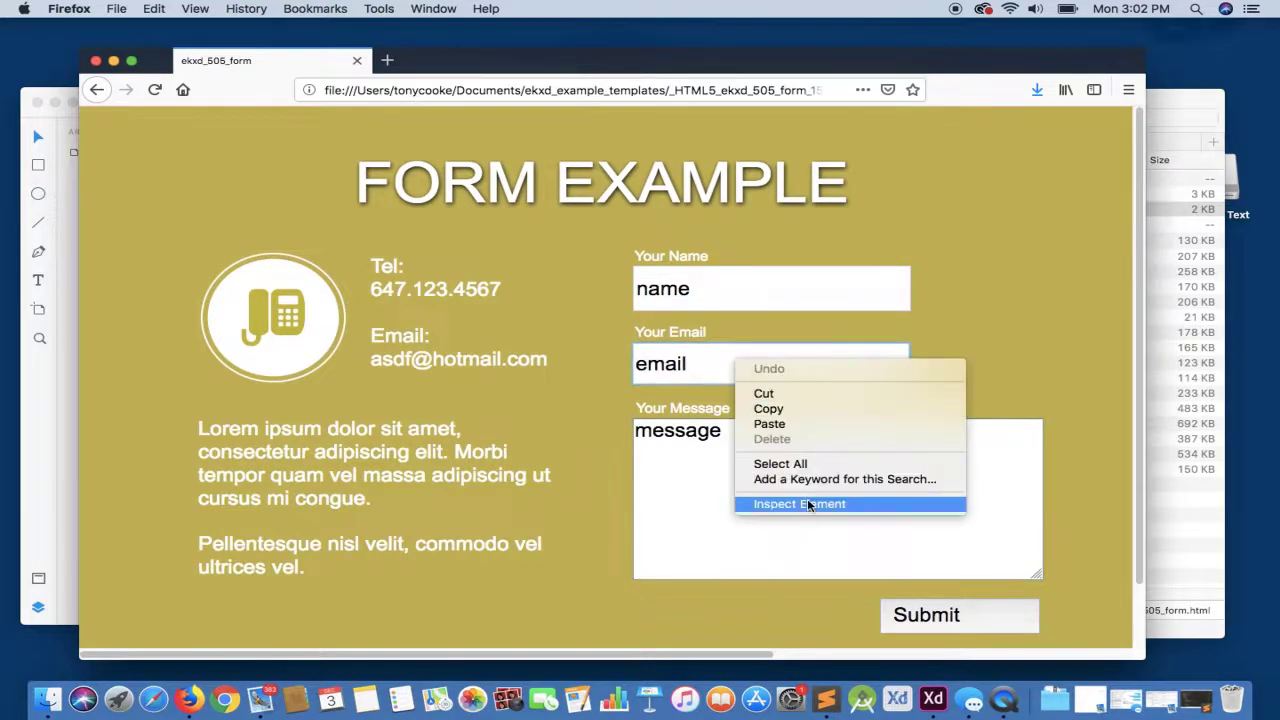
left_click(805, 503)
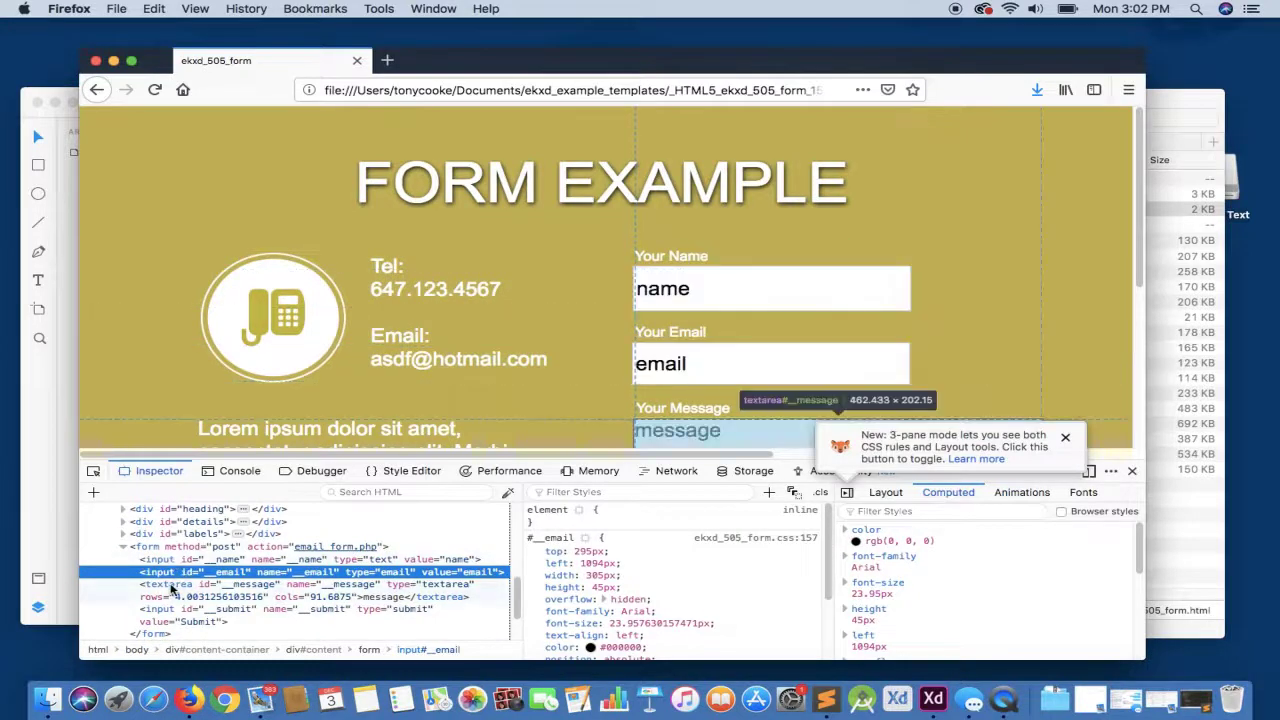
left_click(390, 614)
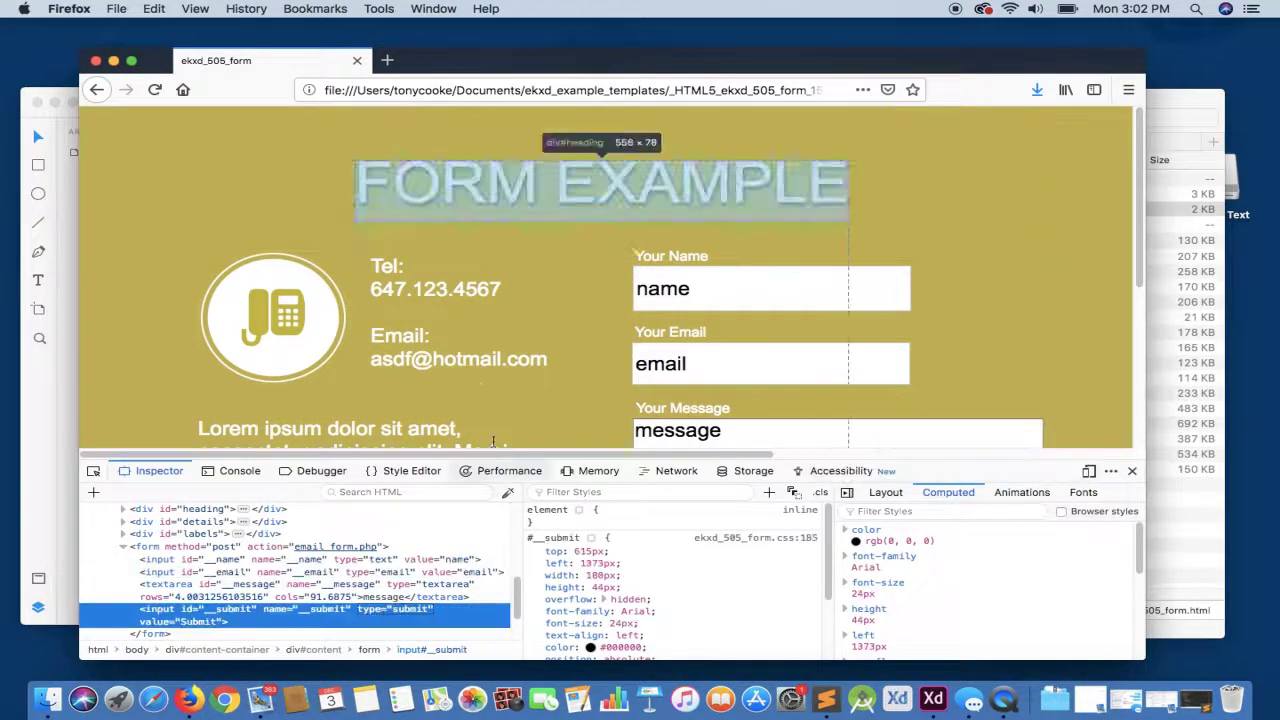
scroll(469, 351, "down", 5)
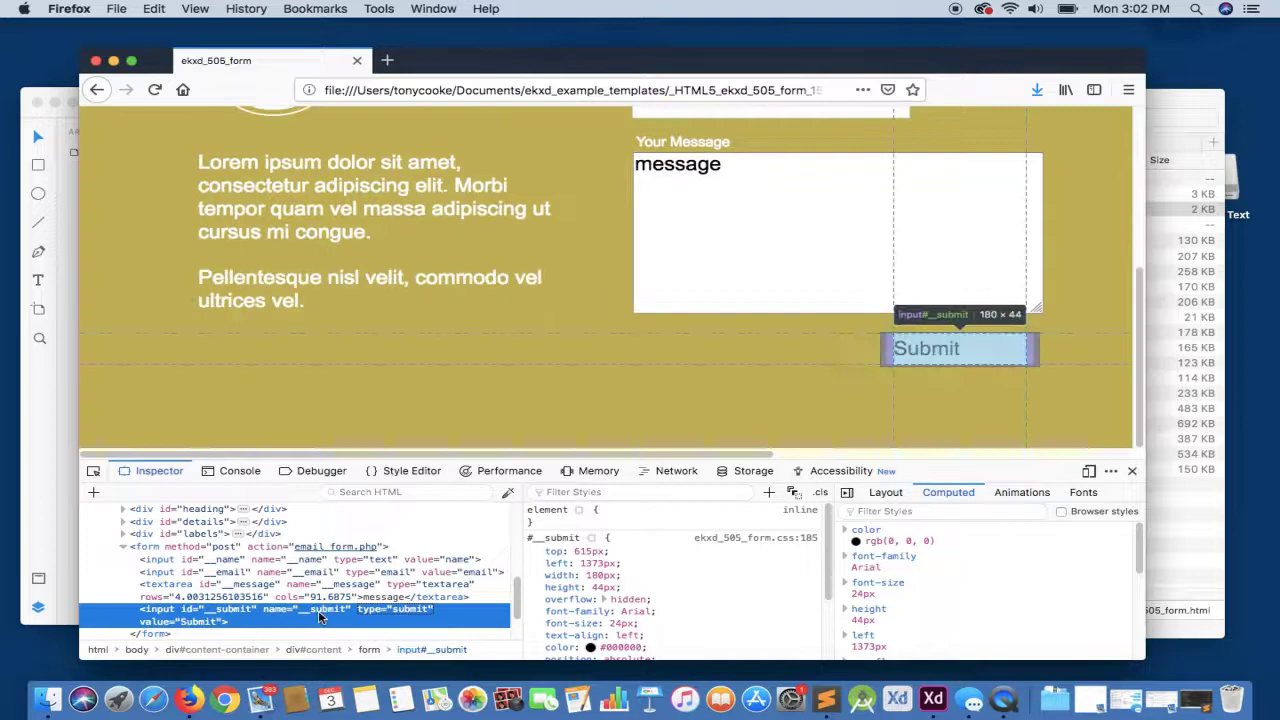
scroll(520, 300, "up", 5)
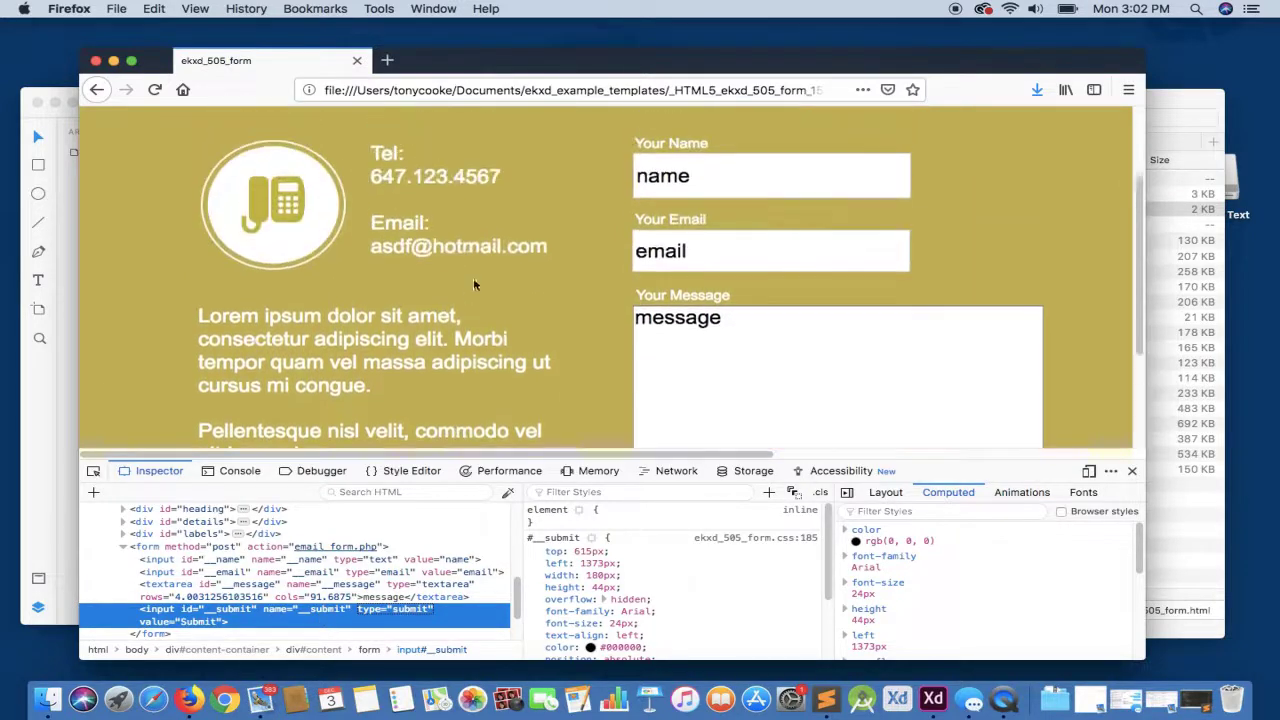
left_click(1133, 471)
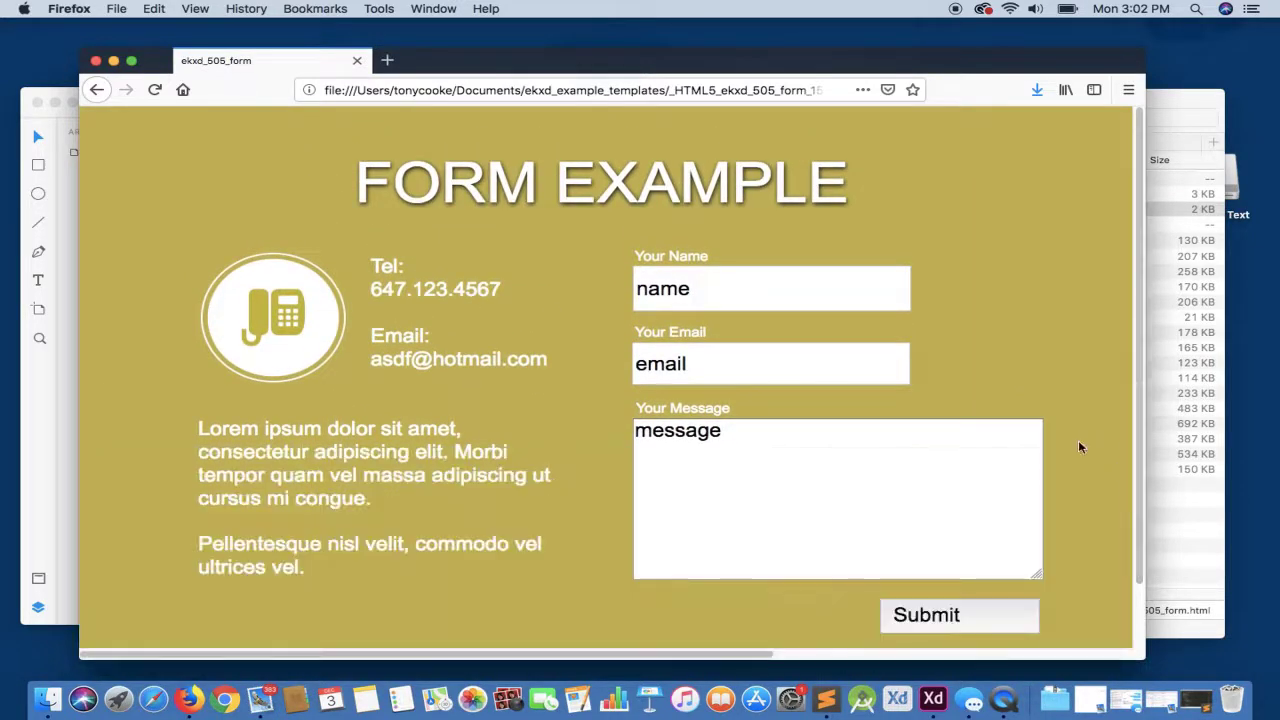
In ekxd_506_input, inspect the hidden value, checkbox and labels layers and the checkbox layer's name.
left_click(933, 698)
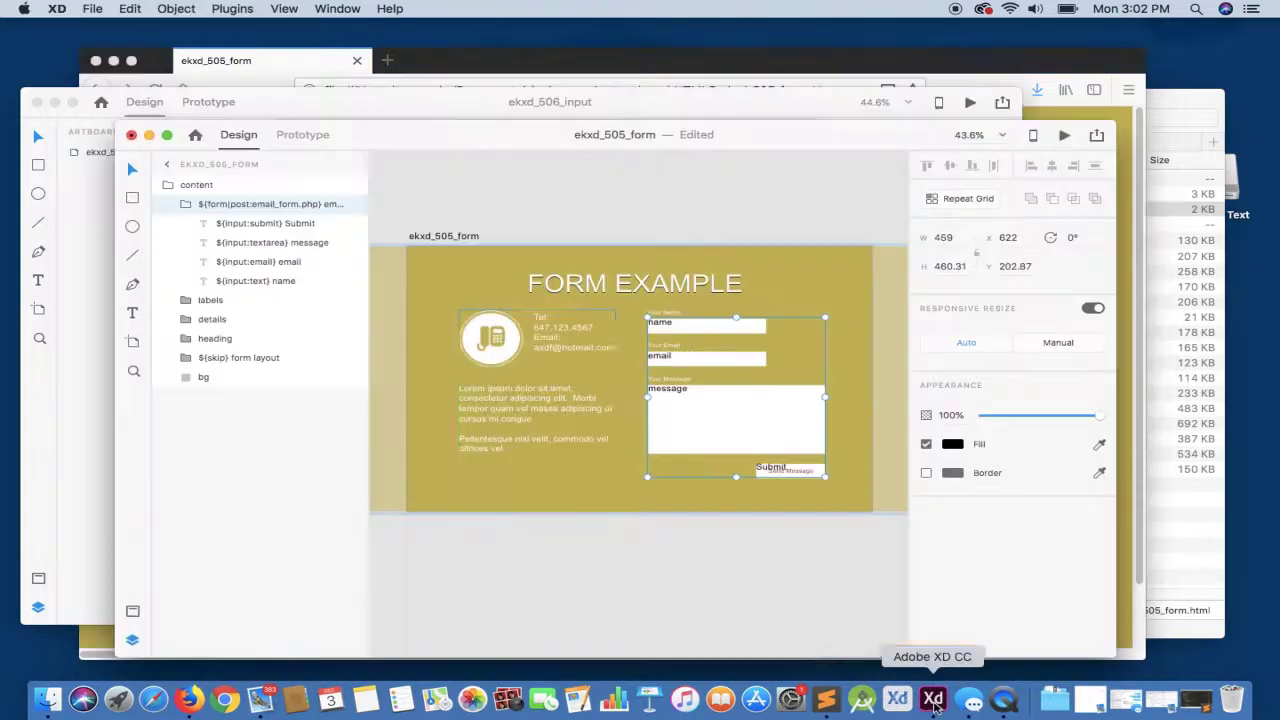
left_click(86, 430)
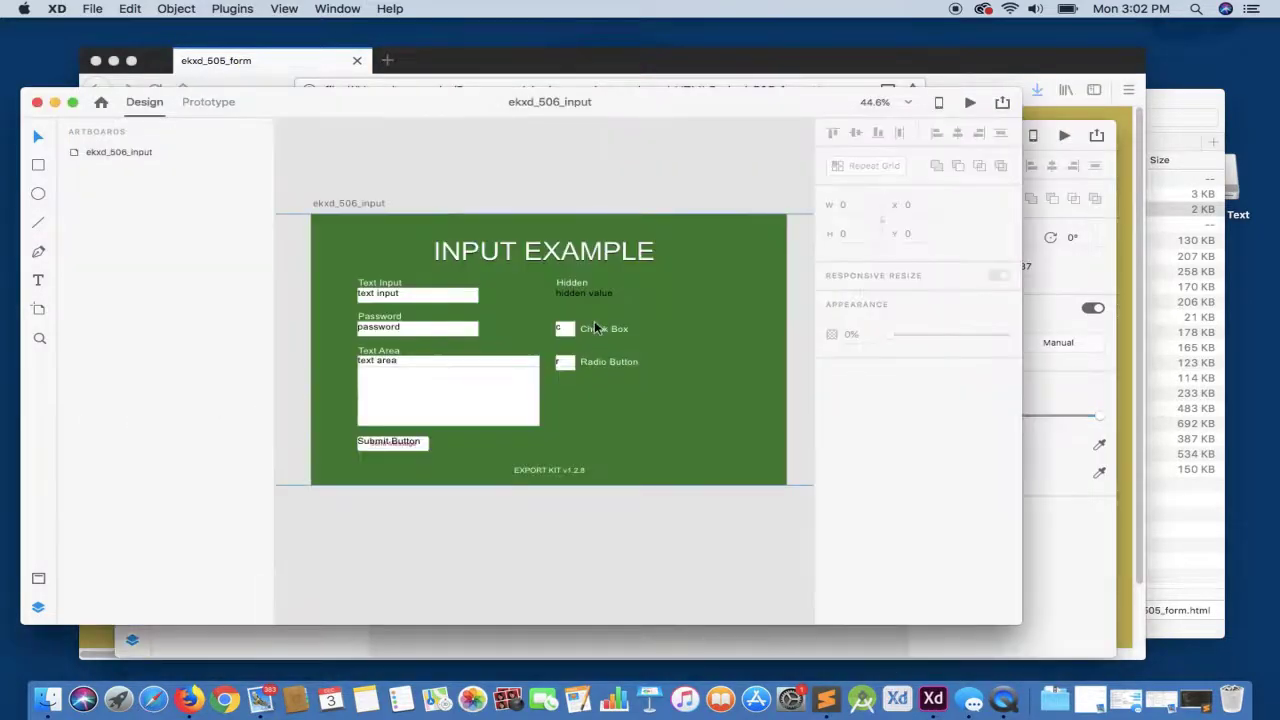
scroll(612, 320, "up", 6)
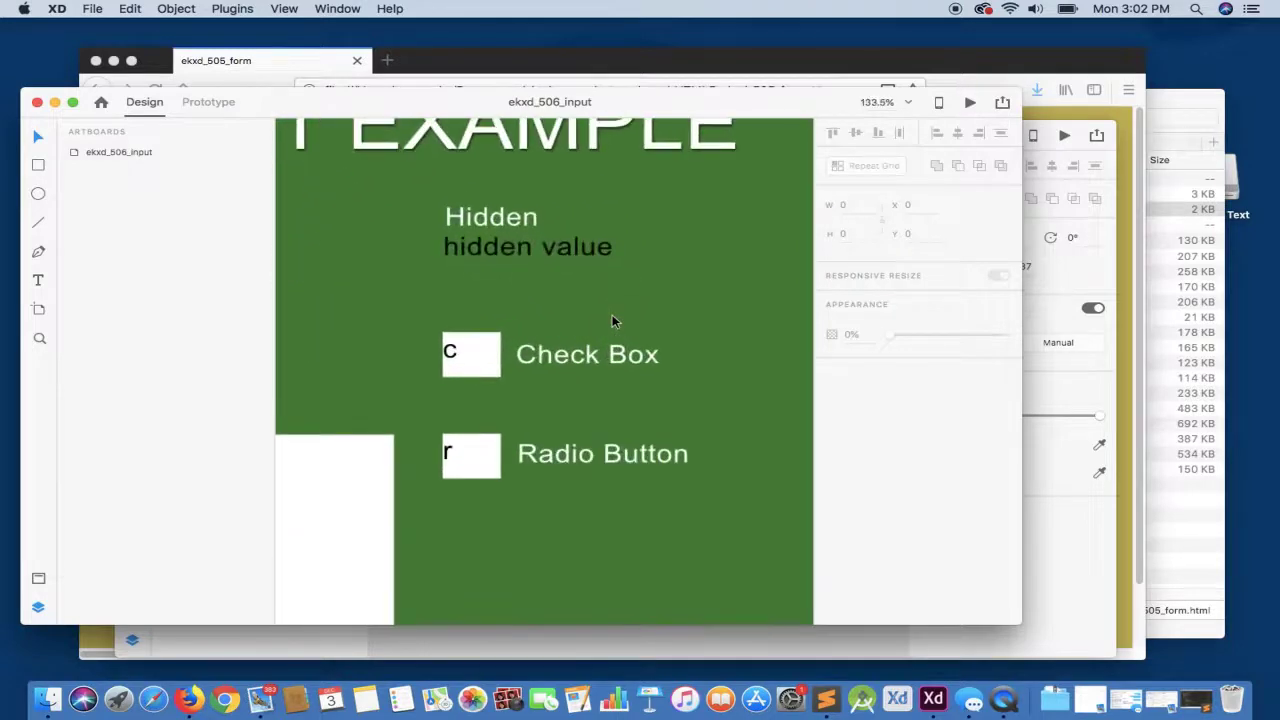
left_click(555, 250)
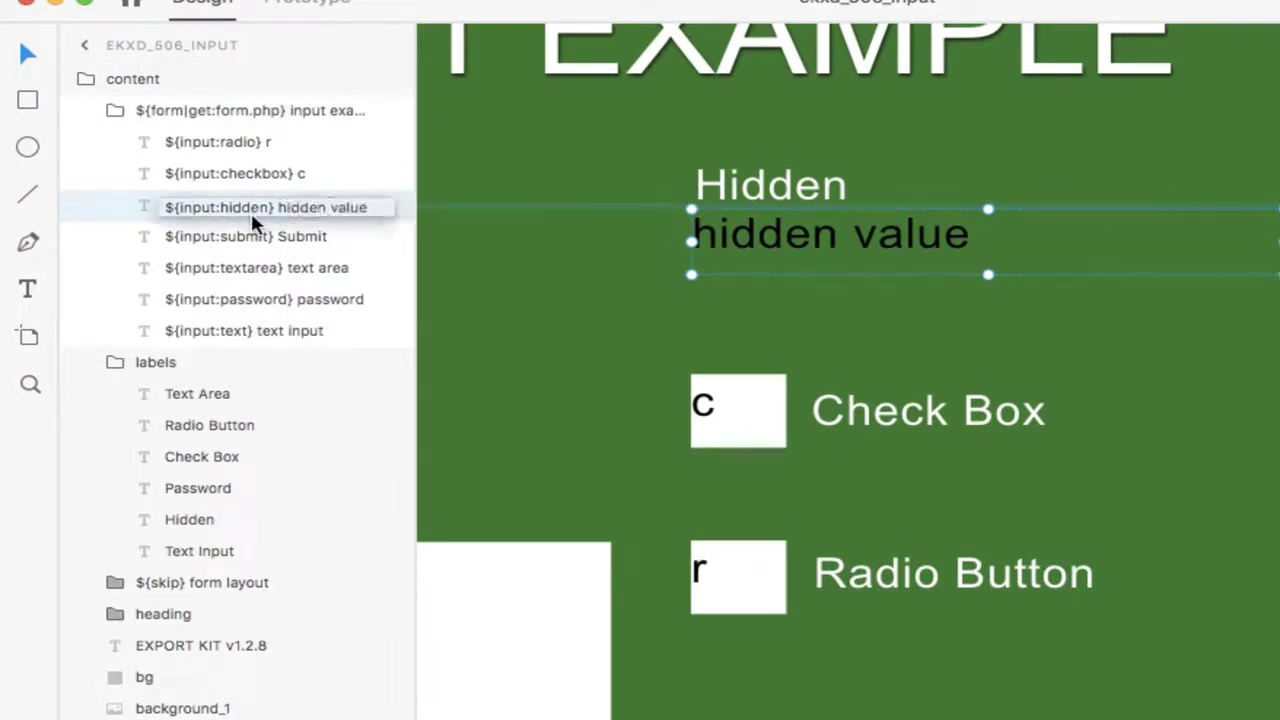
left_click(710, 412)
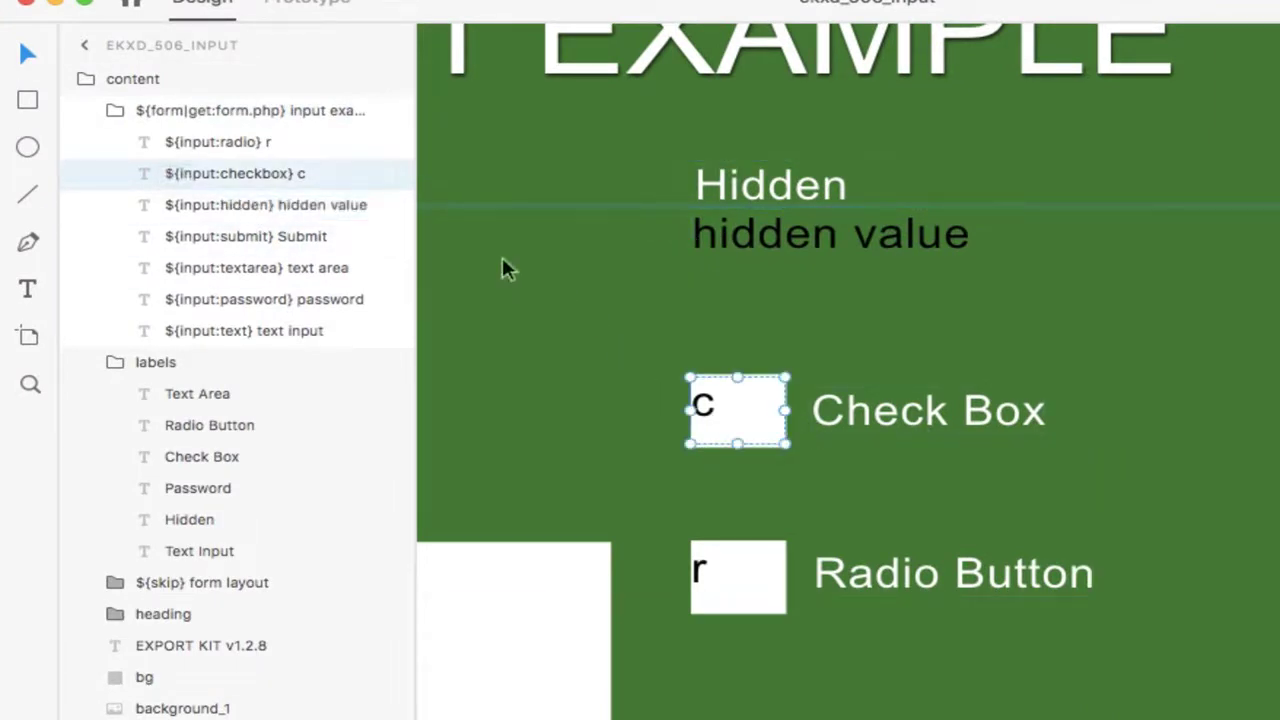
left_click(966, 425)
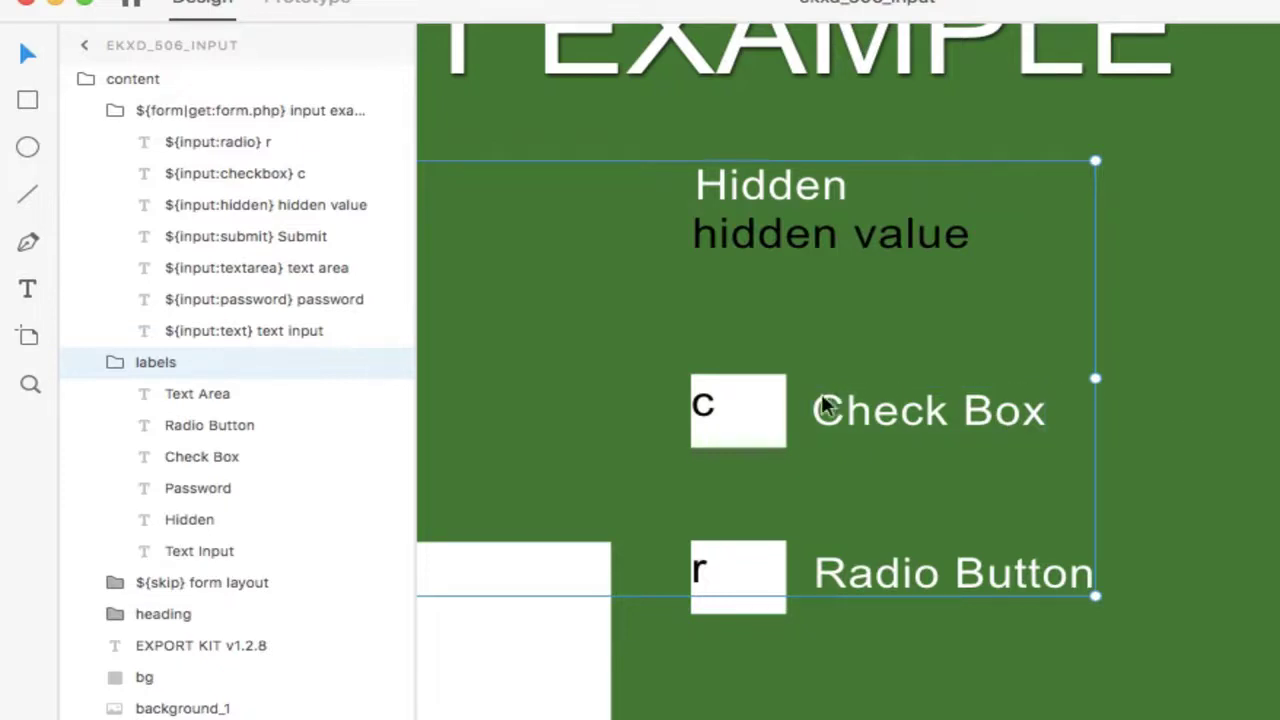
left_click(780, 405)
double_click(759, 409)
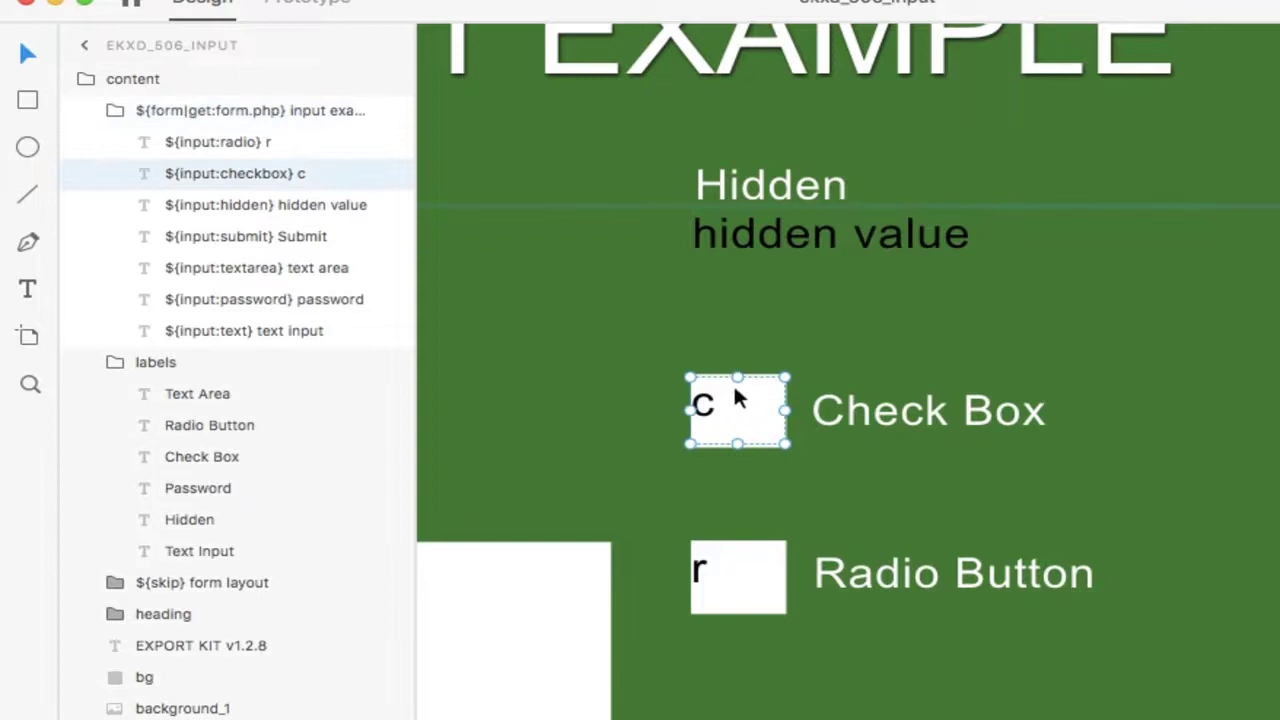
double_click(301, 174)
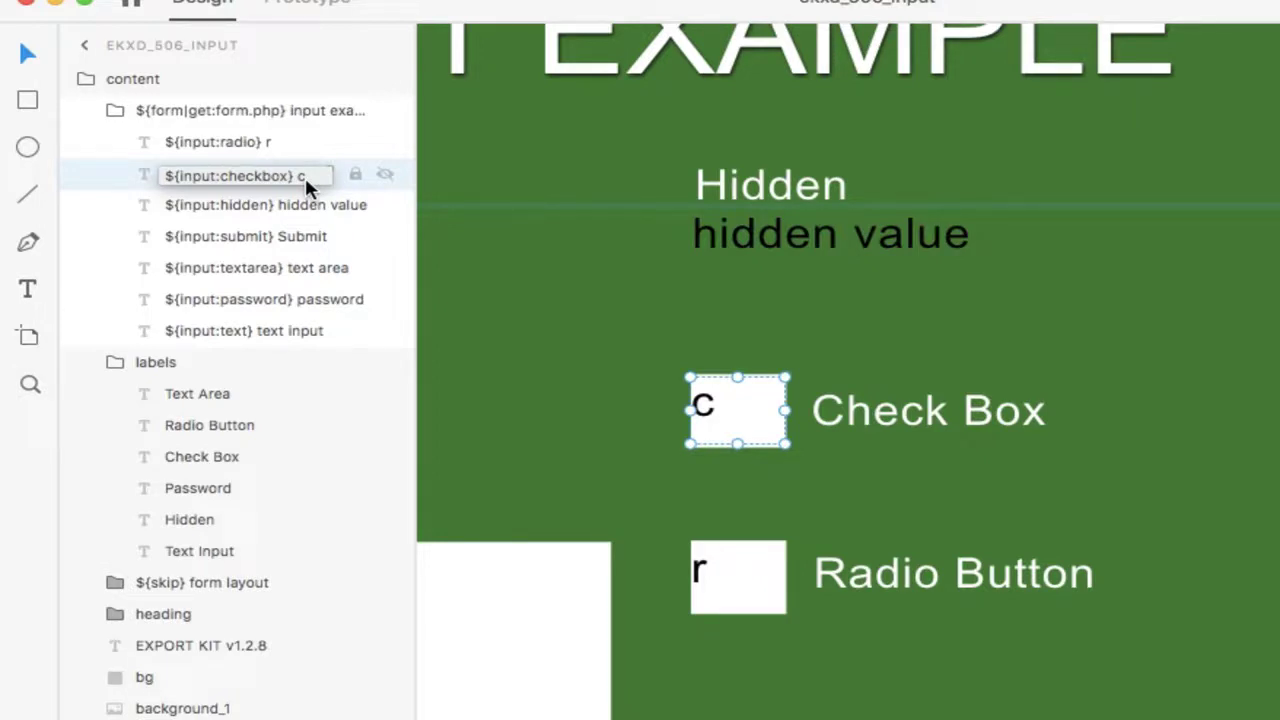
Inspect the radio element r, the Radio Button label and the bg background layer.
left_click(743, 575)
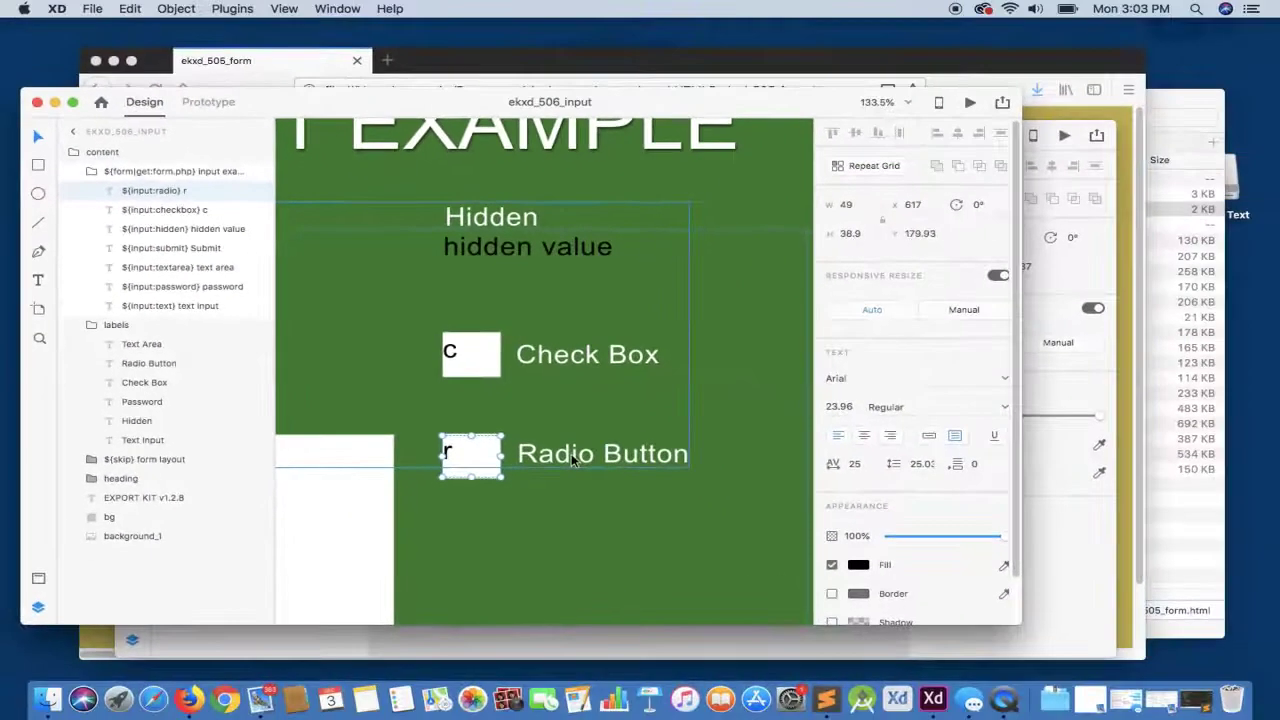
left_click(573, 458)
left_click(573, 458)
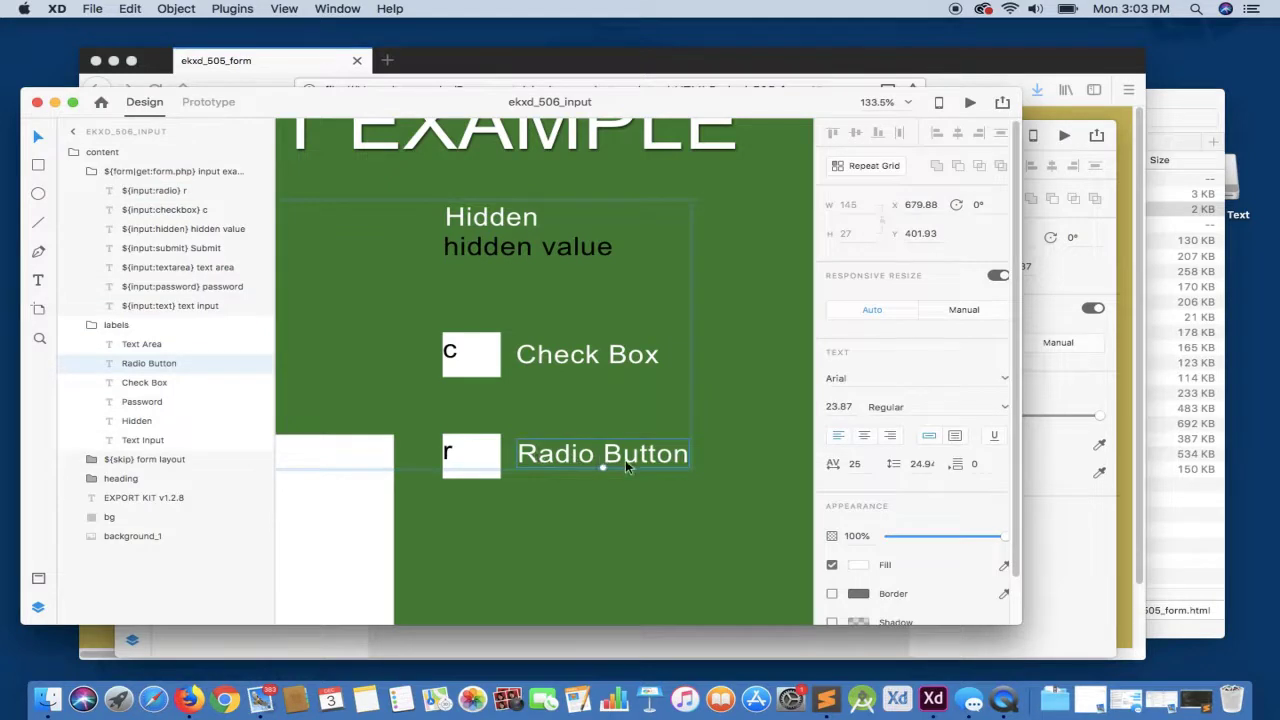
left_click(673, 520)
Export the ekxd_506_input design to HTML5 into the chosen output folder.
left_click(216, 9)
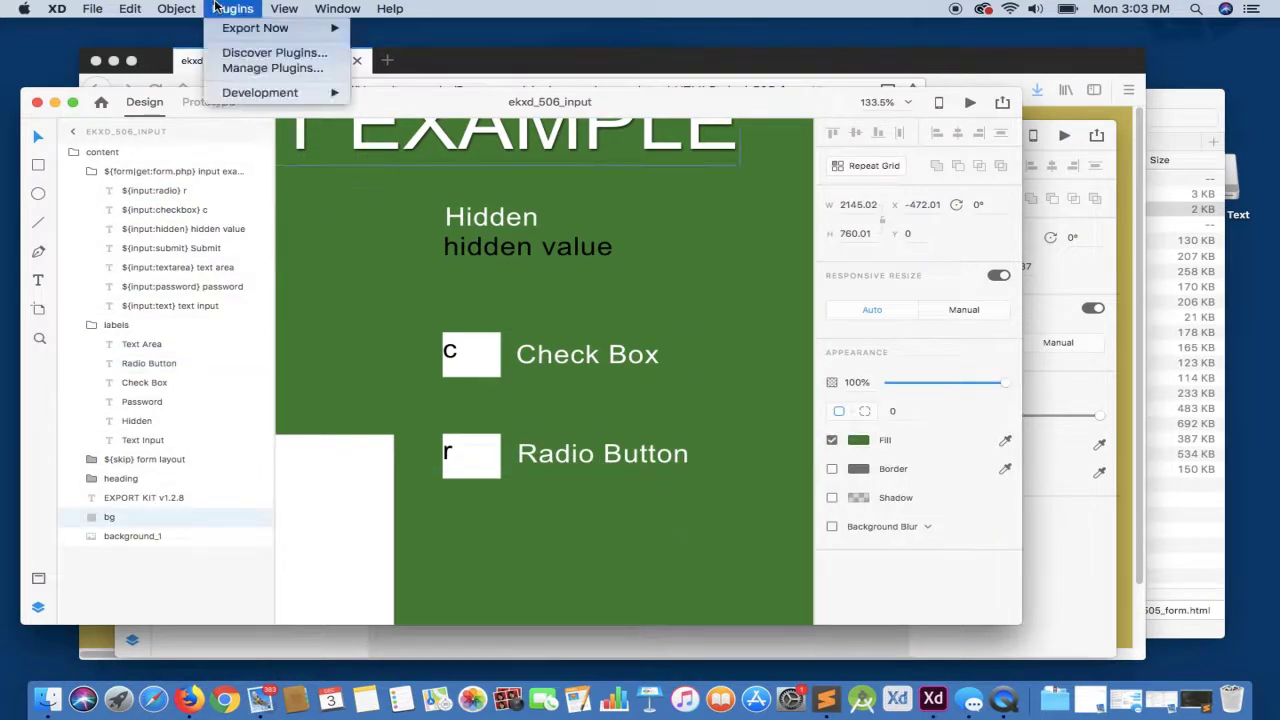
mouse_move(258, 27)
left_click(386, 27)
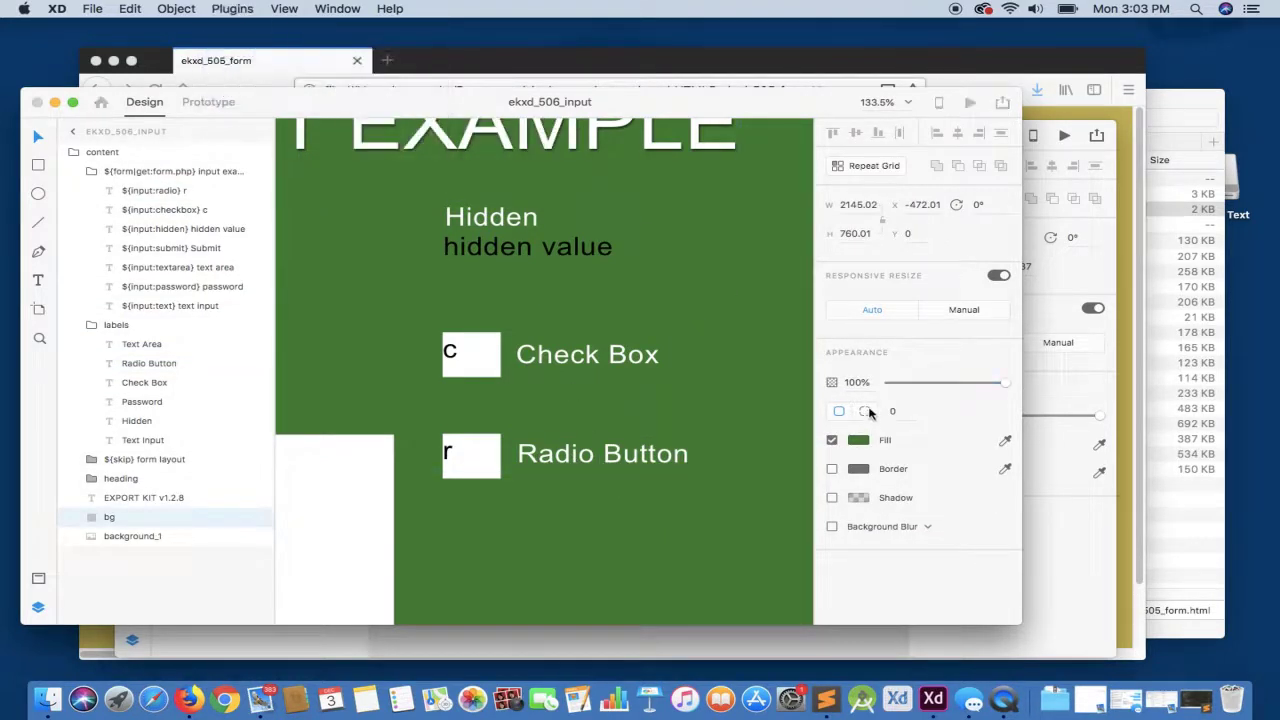
left_click(948, 497)
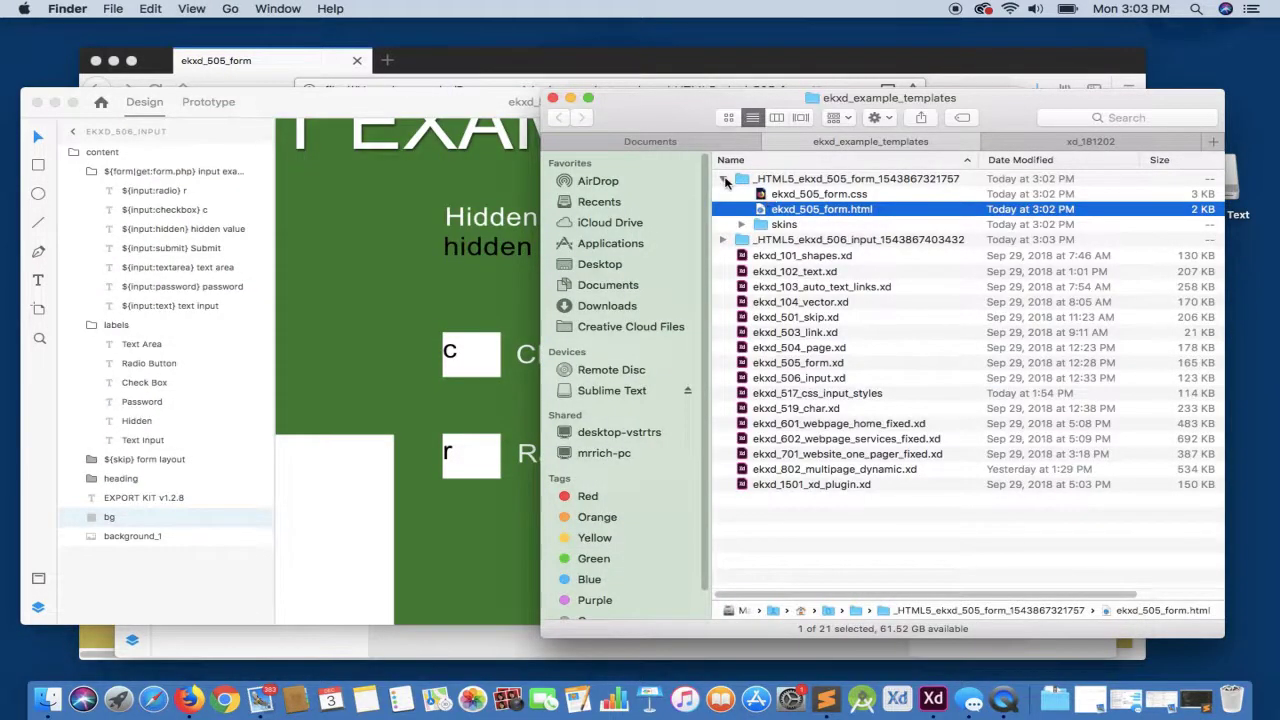
In Finder, collapse the ekxd_505_form export folder and expand the ekxd_506_input export folder.
left_click(723, 179)
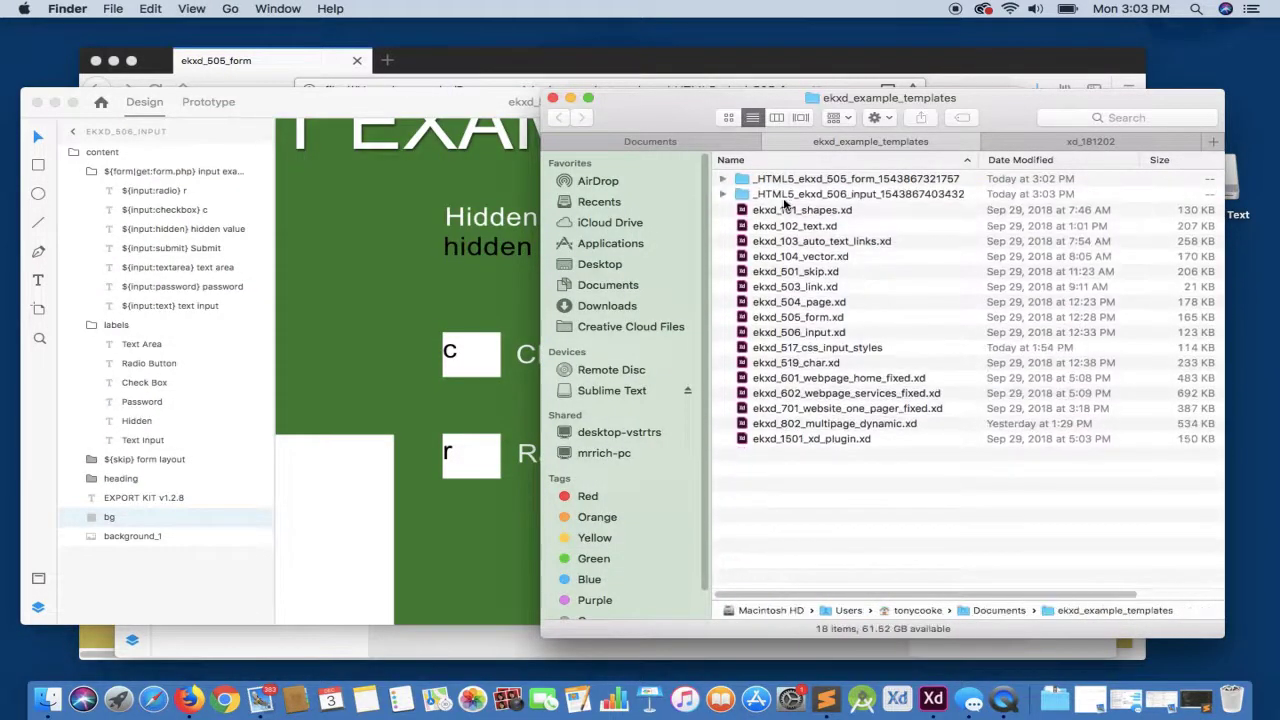
left_click(193, 706)
left_click(1190, 550)
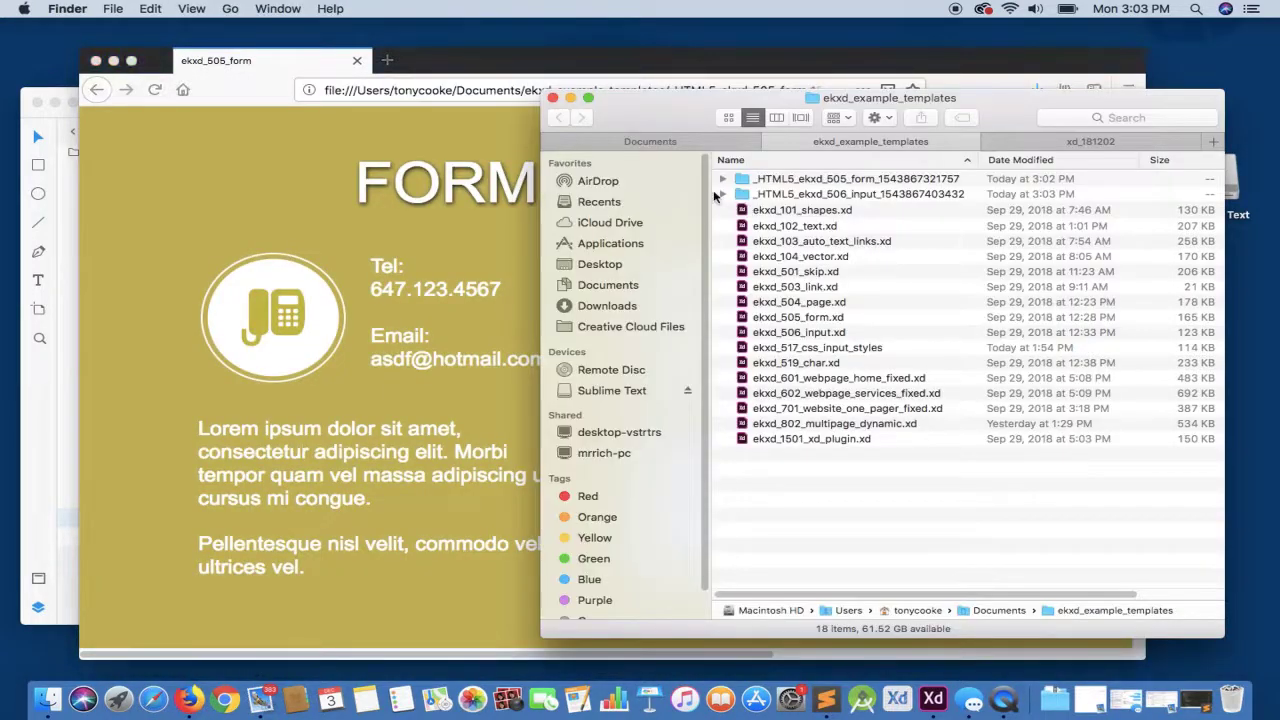
left_click(714, 194)
left_click(722, 194)
Load ekxd_506_input.html in Firefox, tick the Check Box, select the Radio Button, and try the Text Area and Password fields.
left_click_drag(822, 224, 491, 274)
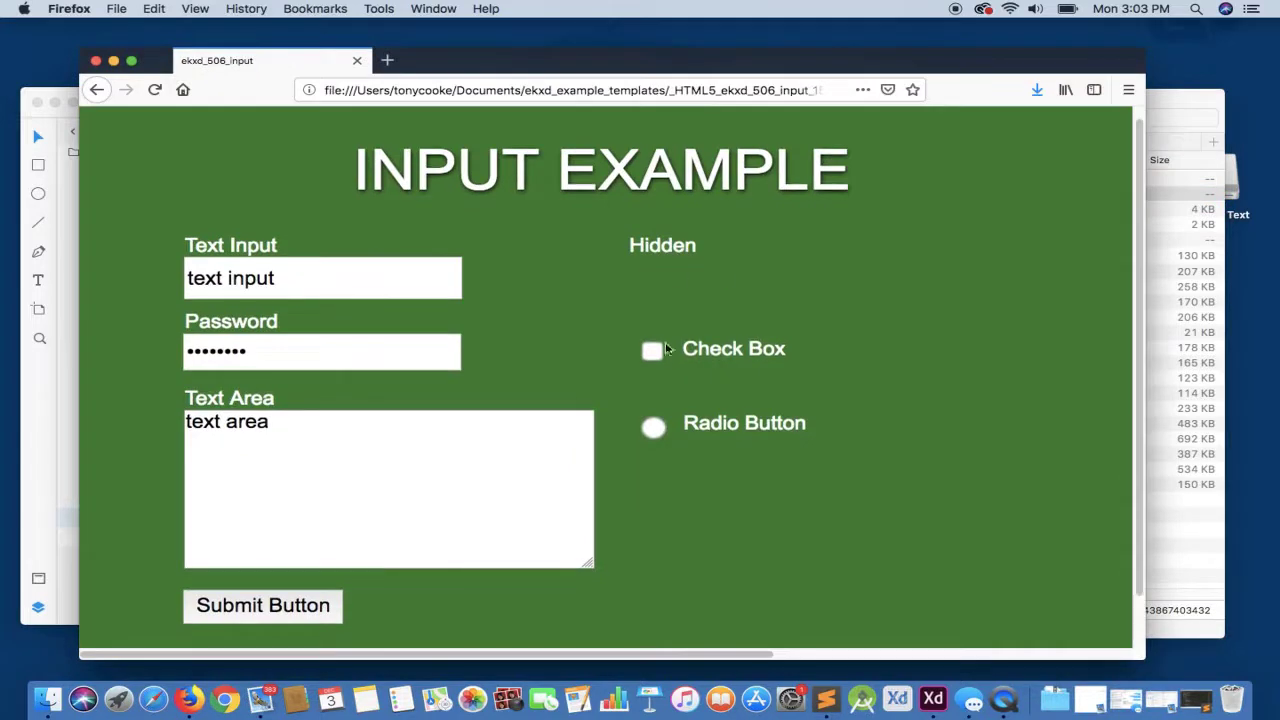
left_click(654, 354)
left_click(654, 427)
left_click(349, 437)
left_click(339, 348)
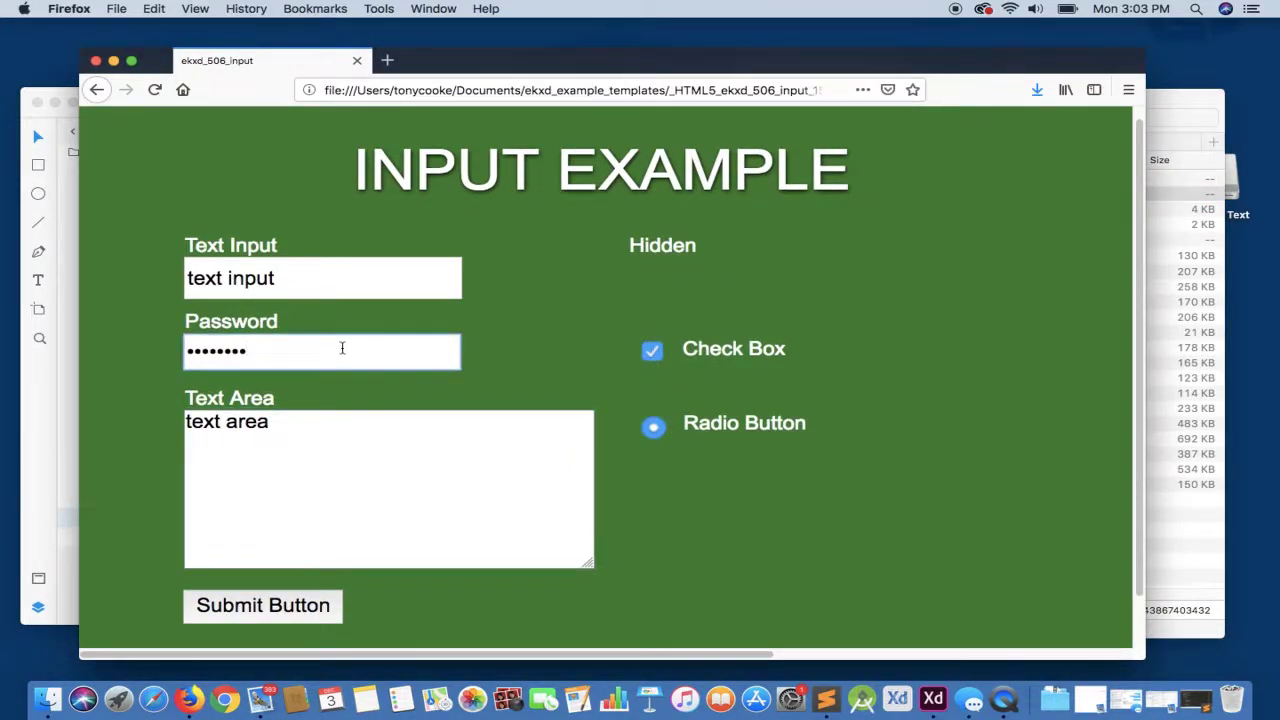